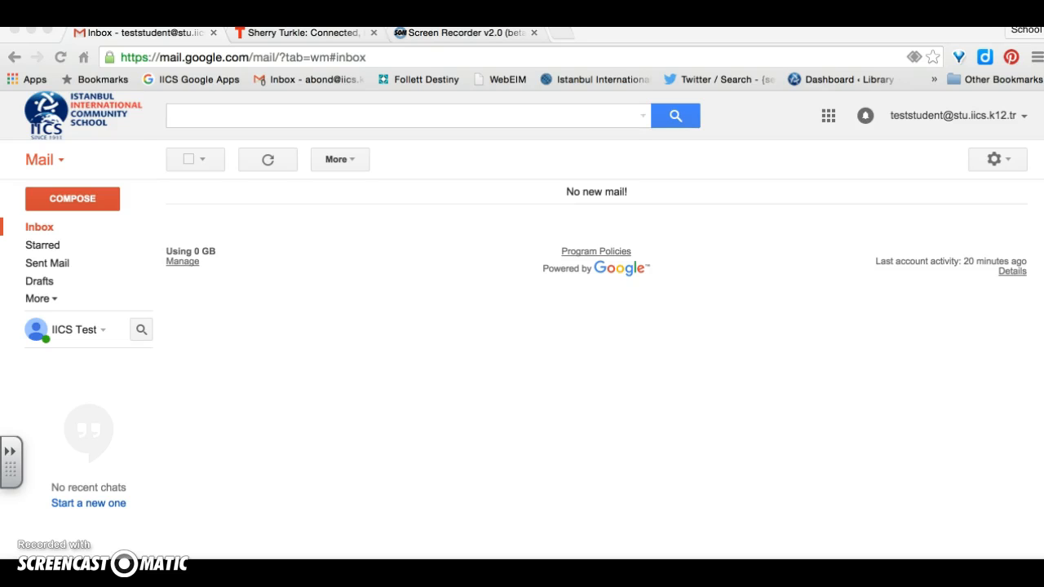
# Step: Launch NoodleTools from the extended list of Google apps
pyautogui.click(828, 116)
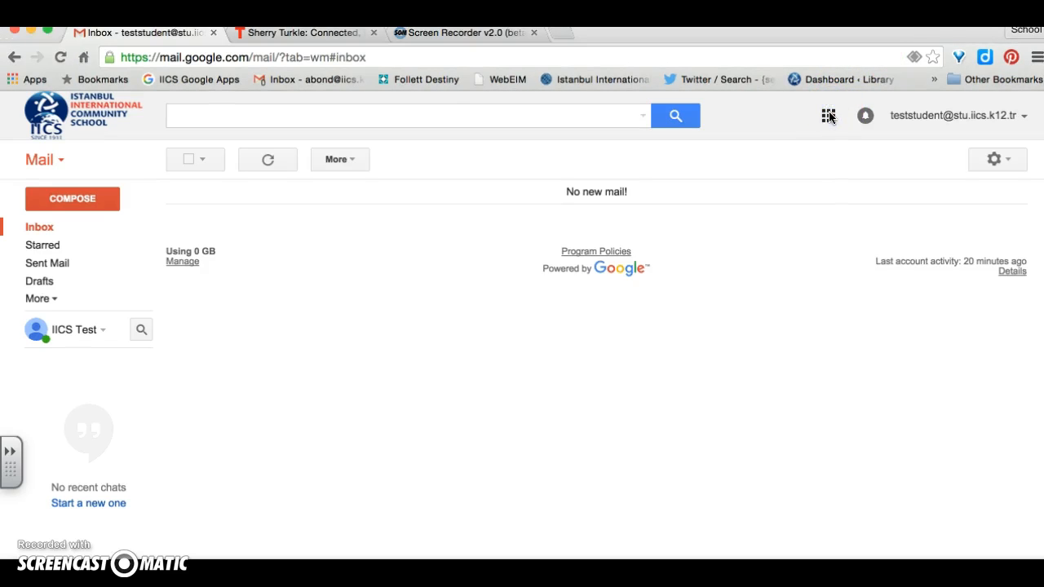
pyautogui.click(829, 116)
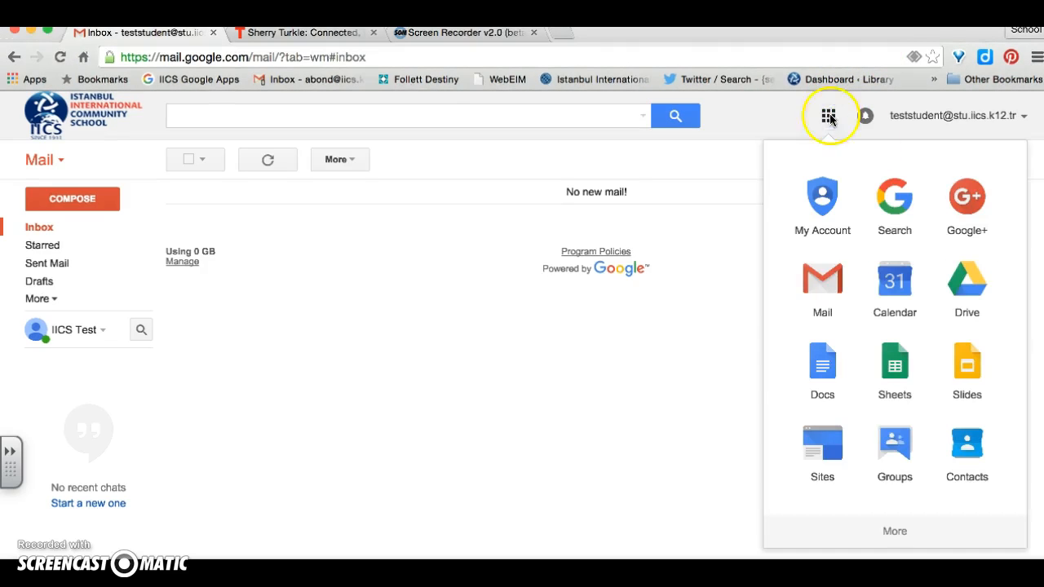
pyautogui.click(900, 535)
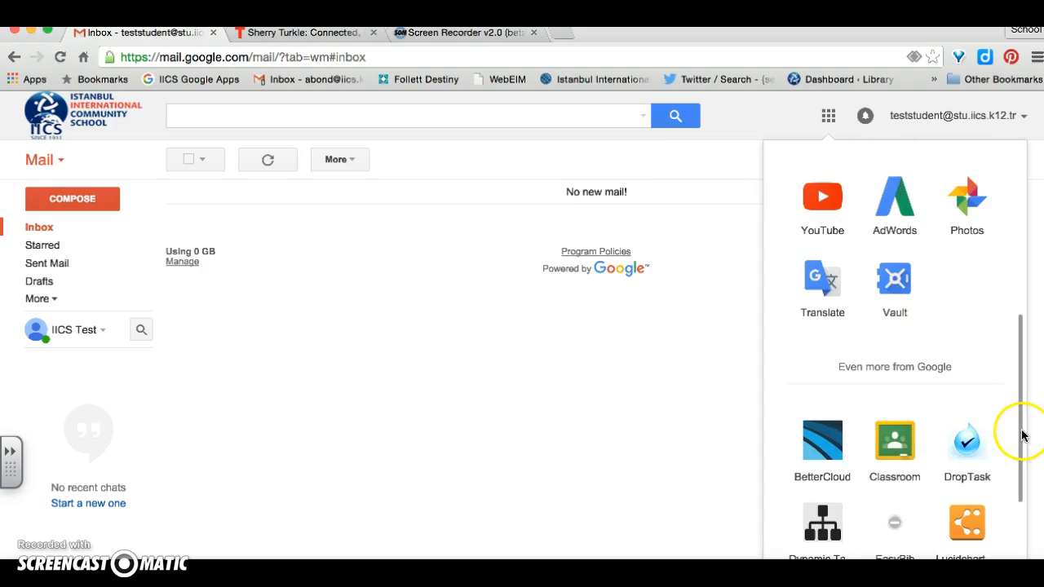
pyautogui.moveTo(1021, 434); pyautogui.dragTo(1020, 495)
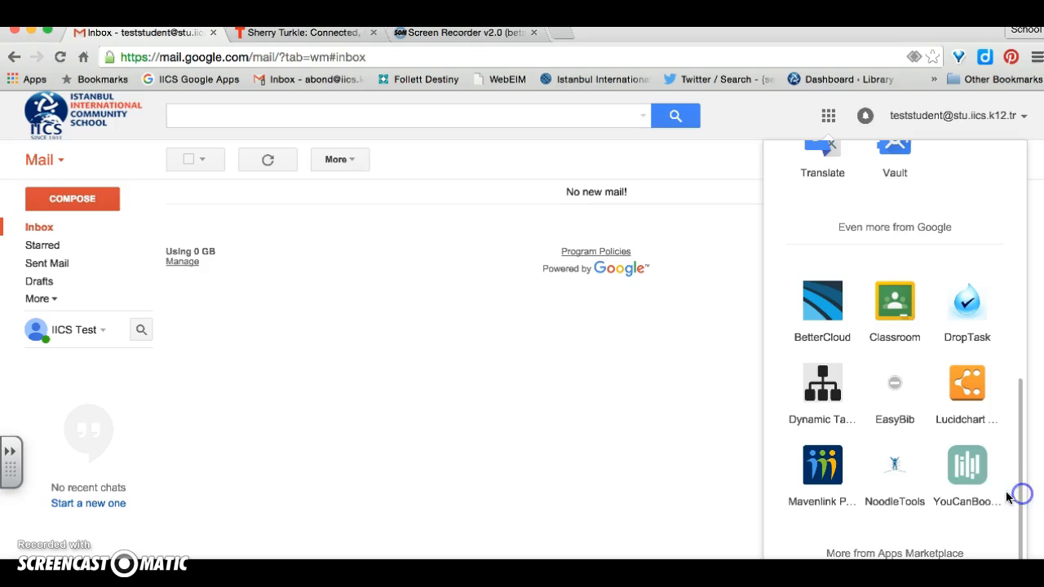
pyautogui.click(902, 478)
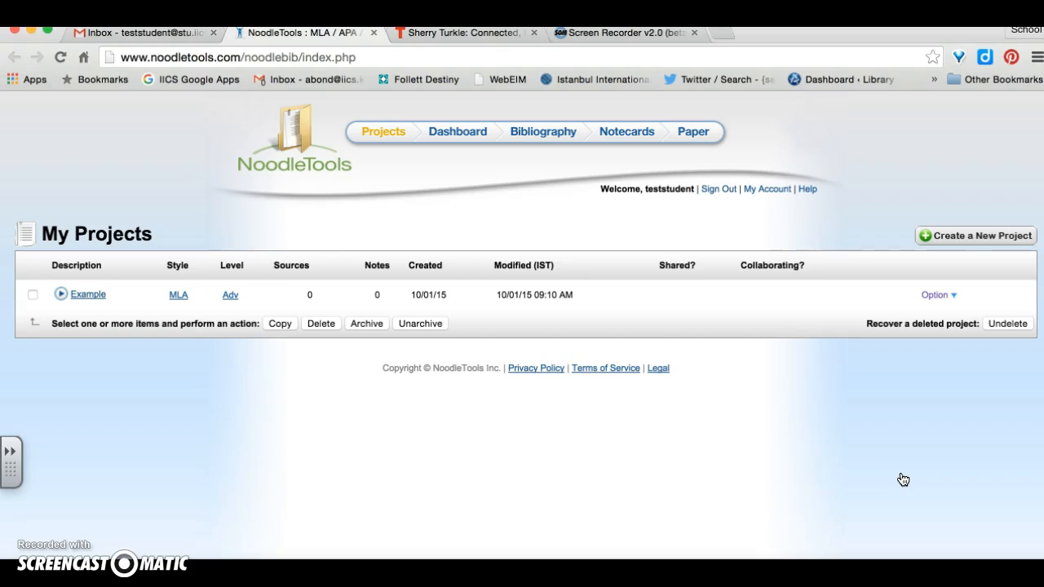
# Step: Open the Example project and set its research question to "The impact of social media on friendships"
pyautogui.click(721, 368)
pyautogui.click(93, 300)
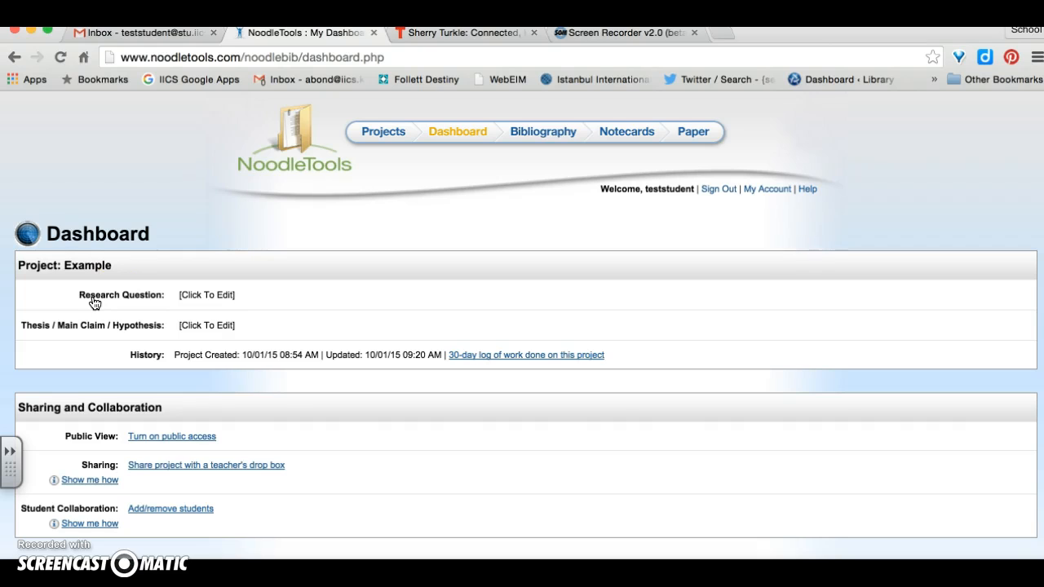
pyautogui.click(245, 295)
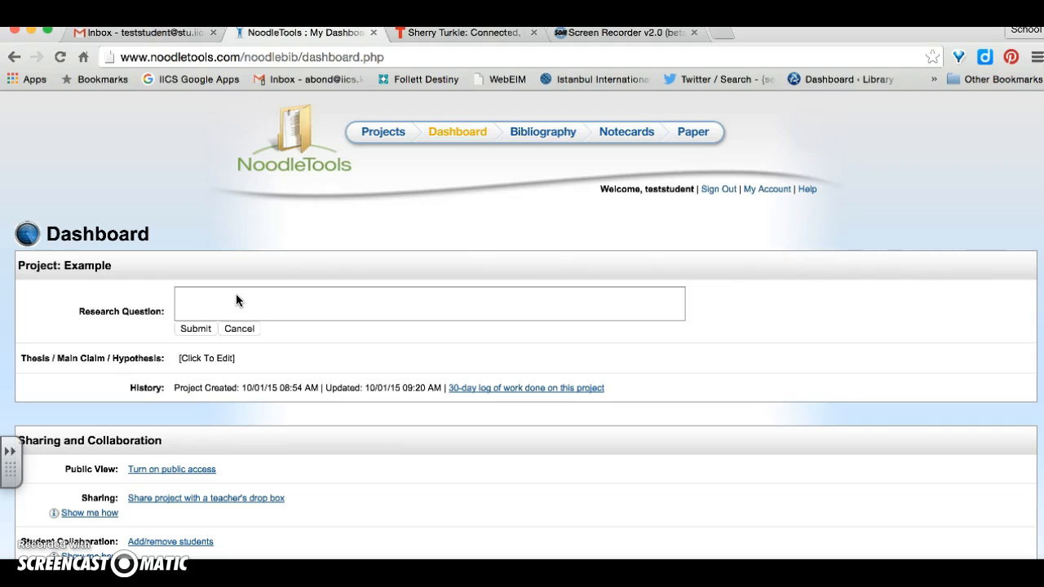
pyautogui.write('THe impact of social media on friendships')
pyautogui.click(188, 294)
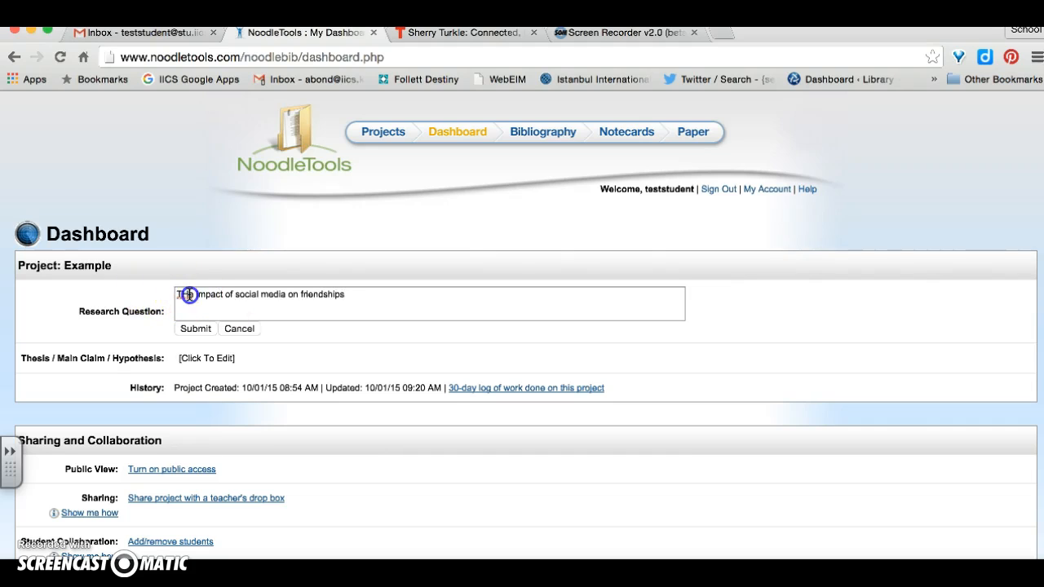
pyautogui.press('BackSpace')
pyautogui.write('h')
pyautogui.click(204, 330)
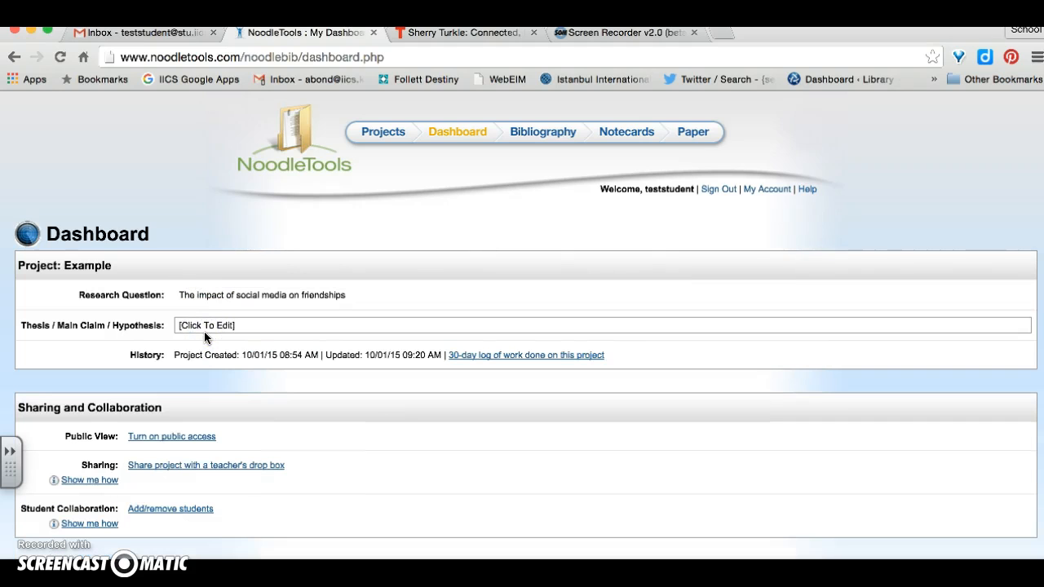
# Step: Start a new citation of type Book in the project's bibliography
pyautogui.click(550, 136)
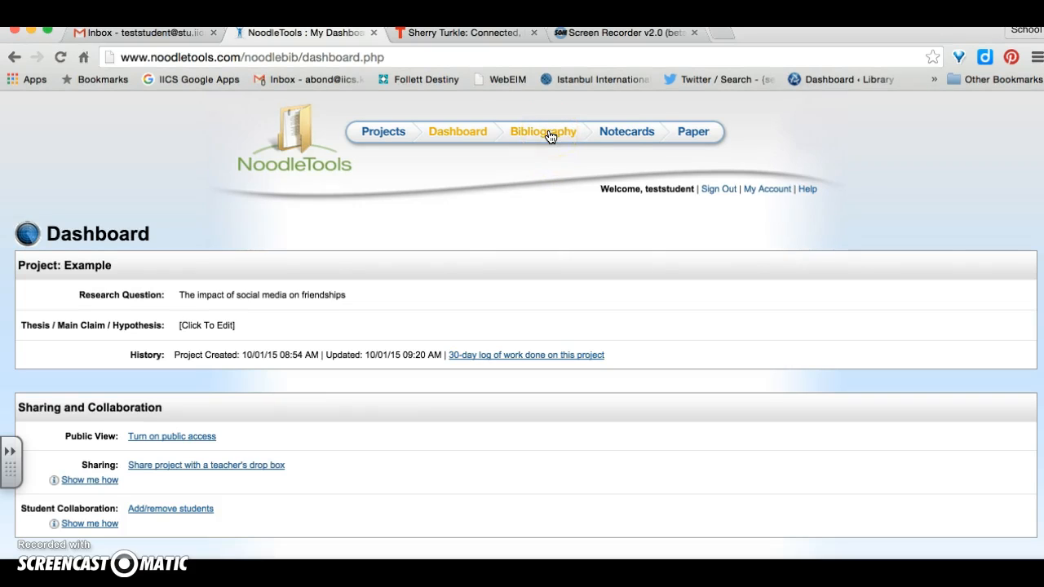
pyautogui.click(551, 136)
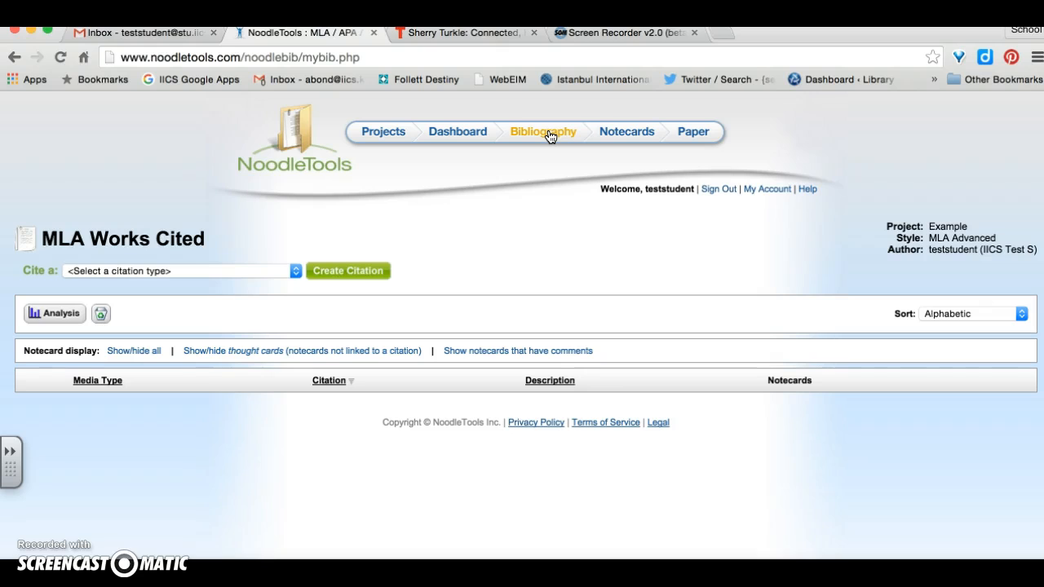
pyautogui.click(296, 272)
pyautogui.click(259, 309)
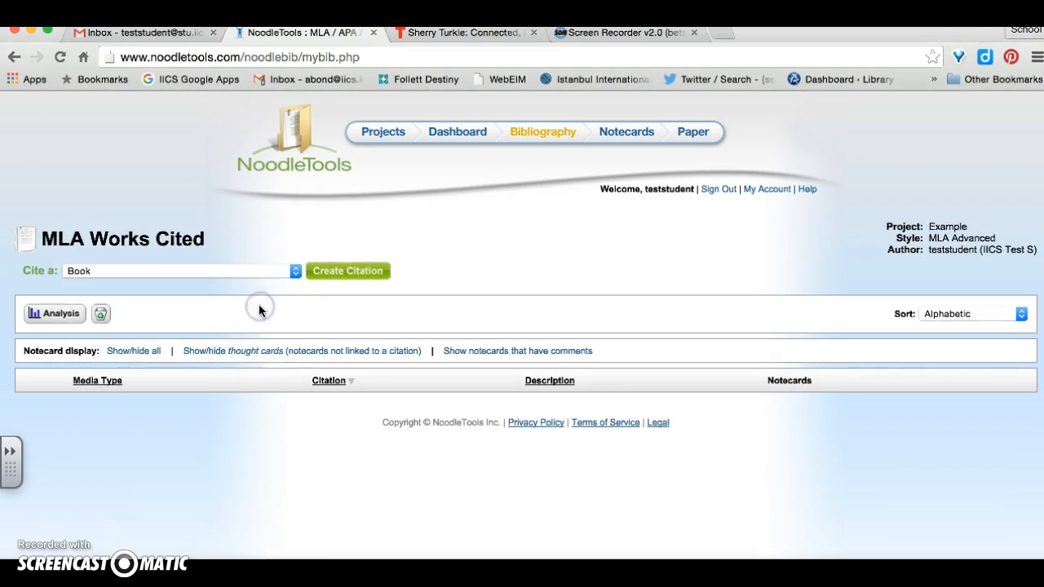
pyautogui.click(340, 277)
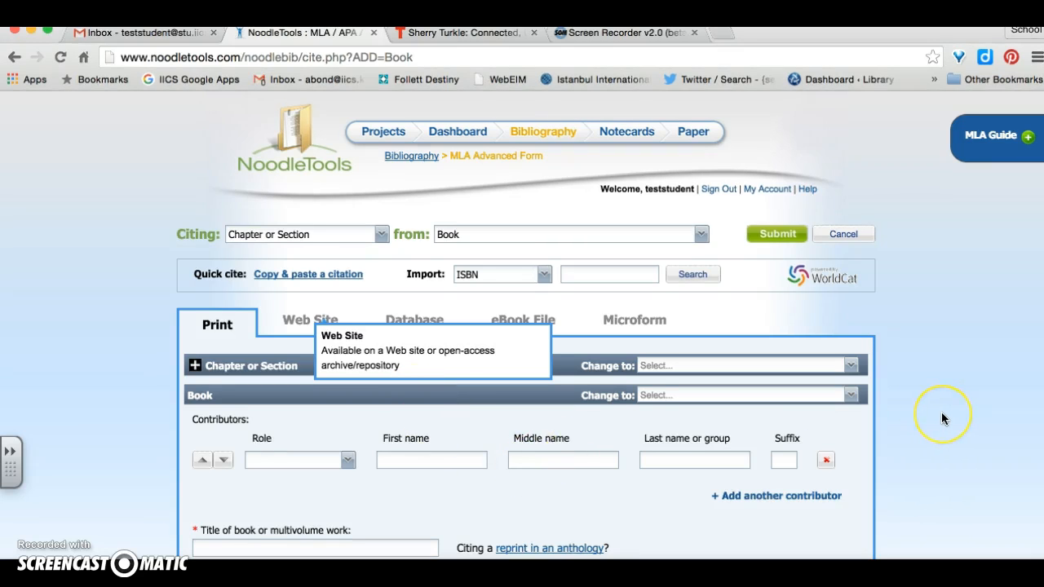
# Step: Search WorldCat by title for "Alone together" to import the book's details into the citation form
pyautogui.scroll(-4, 941, 418)
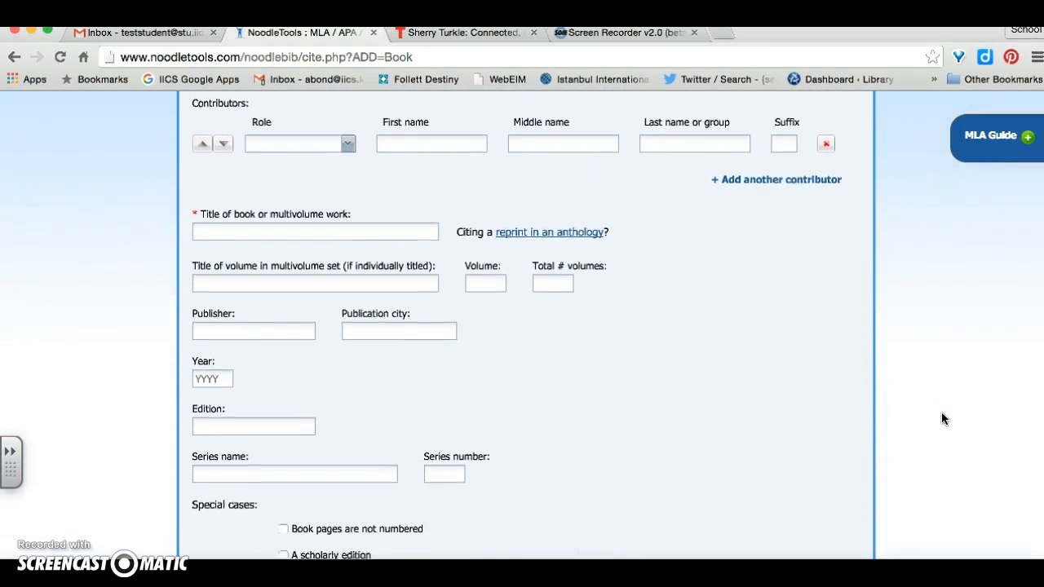
pyautogui.scroll(-3, 942, 418)
pyautogui.scroll(6, 942, 418)
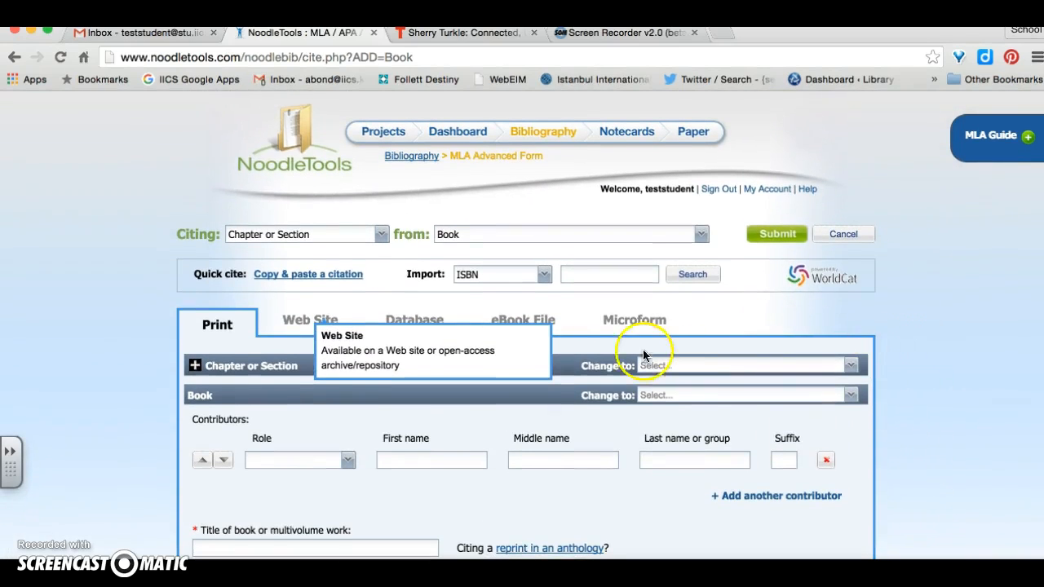
pyautogui.click(543, 275)
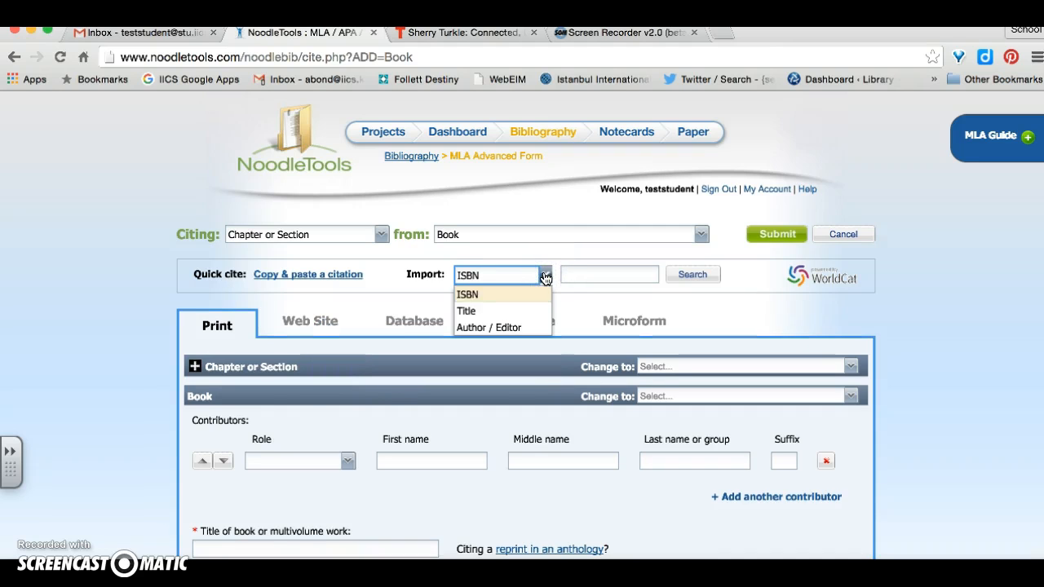
pyautogui.click(512, 311)
pyautogui.click(575, 274)
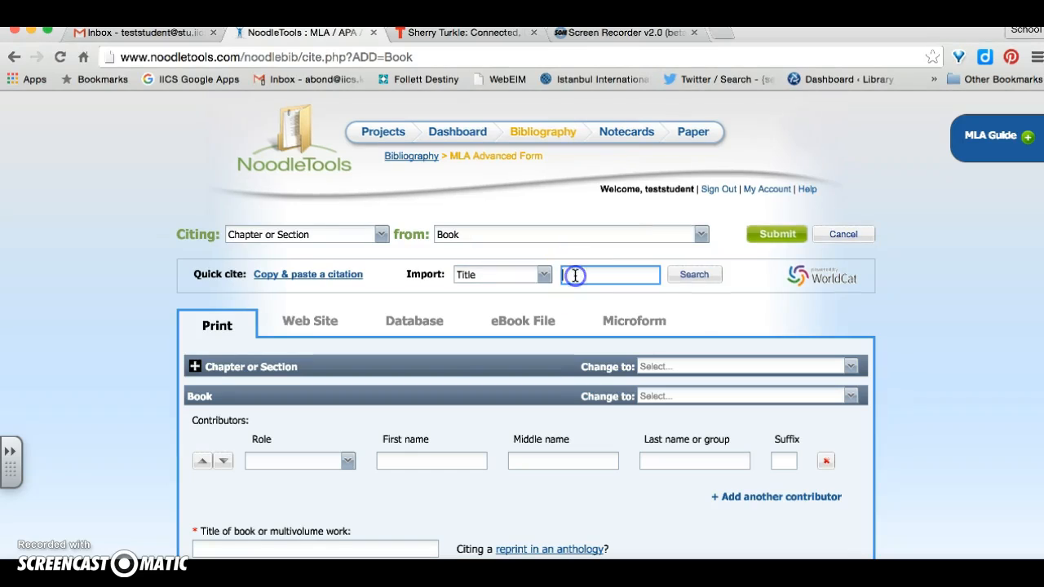
pyautogui.write('Alone together')
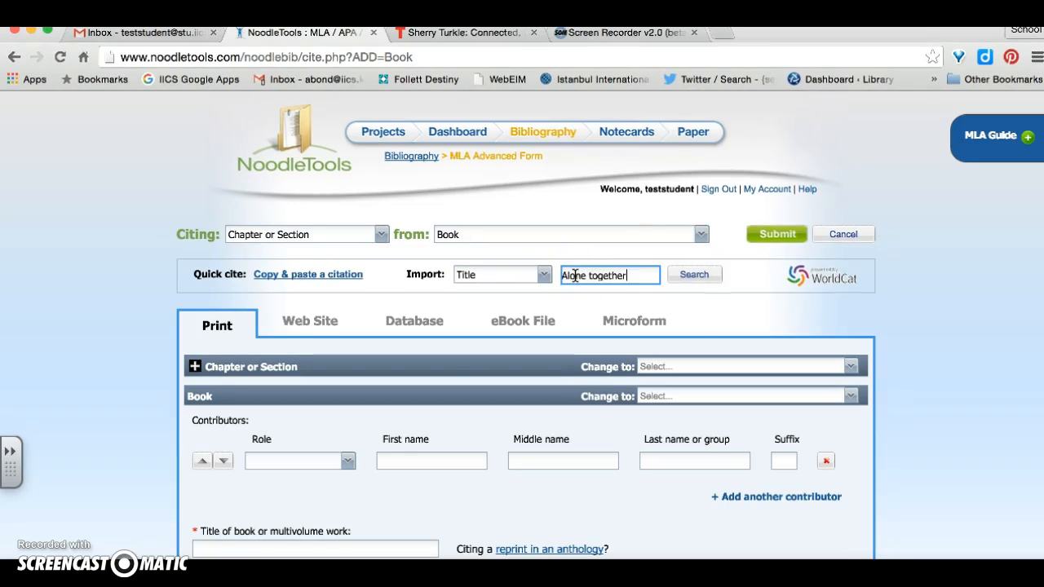
pyautogui.click(683, 275)
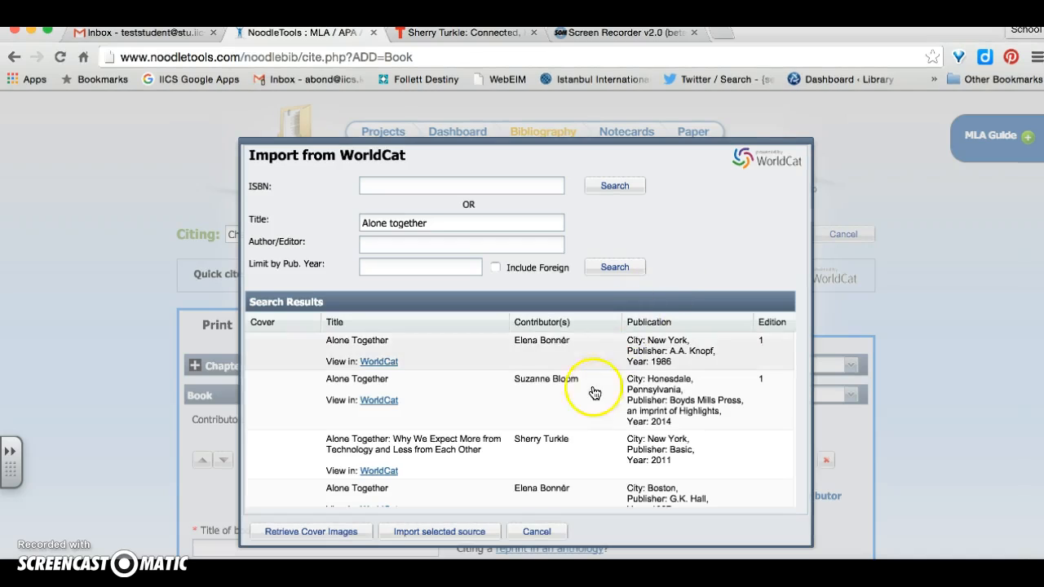
# Step: Import the 2011 Basic edition of "Alone Together: Why We Expect More from Technology and Less from Each Other" by Sherry Turkle
pyautogui.click(545, 457)
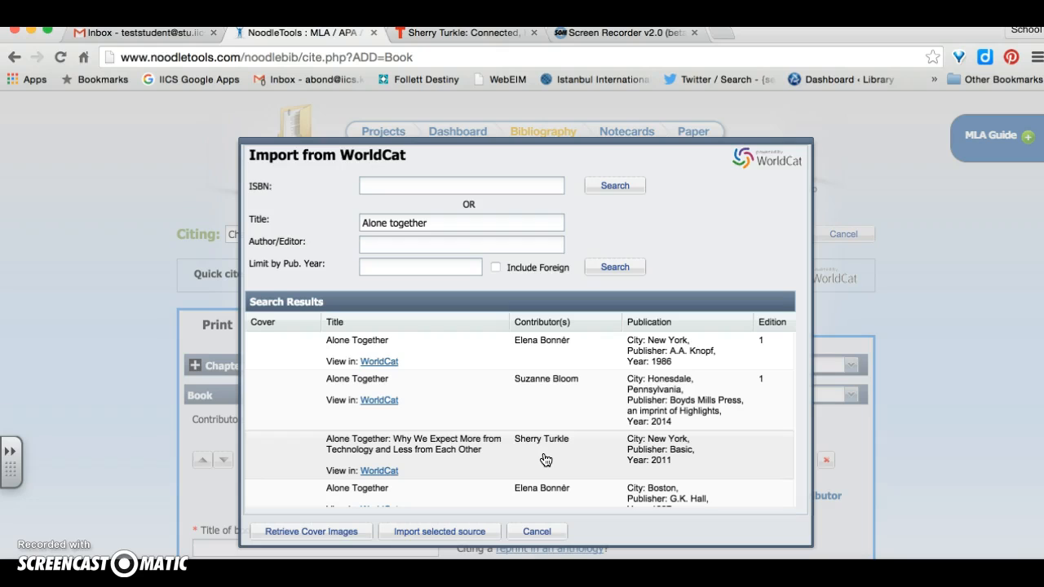
pyautogui.click(545, 460)
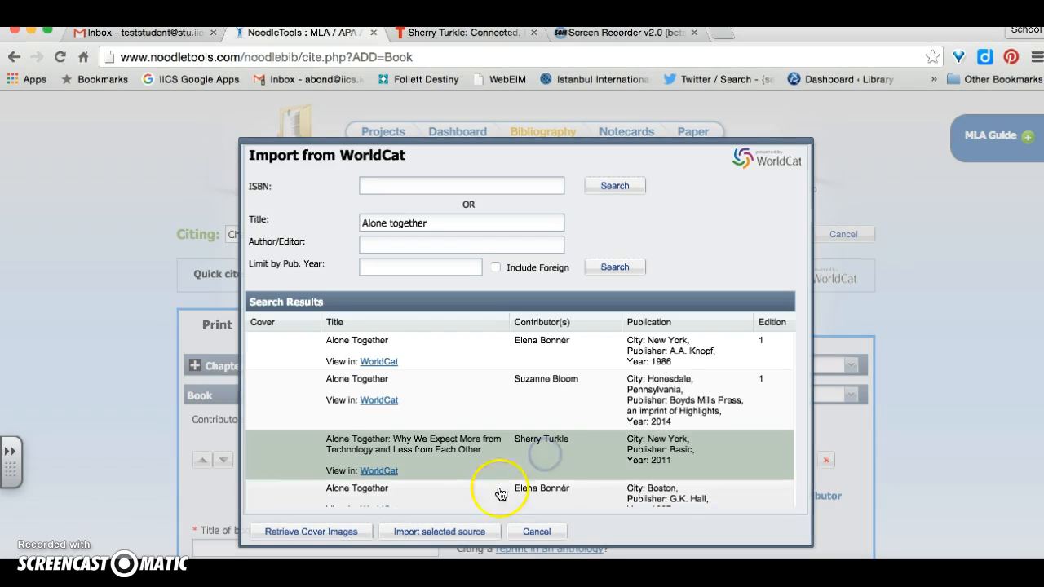
pyautogui.click(455, 532)
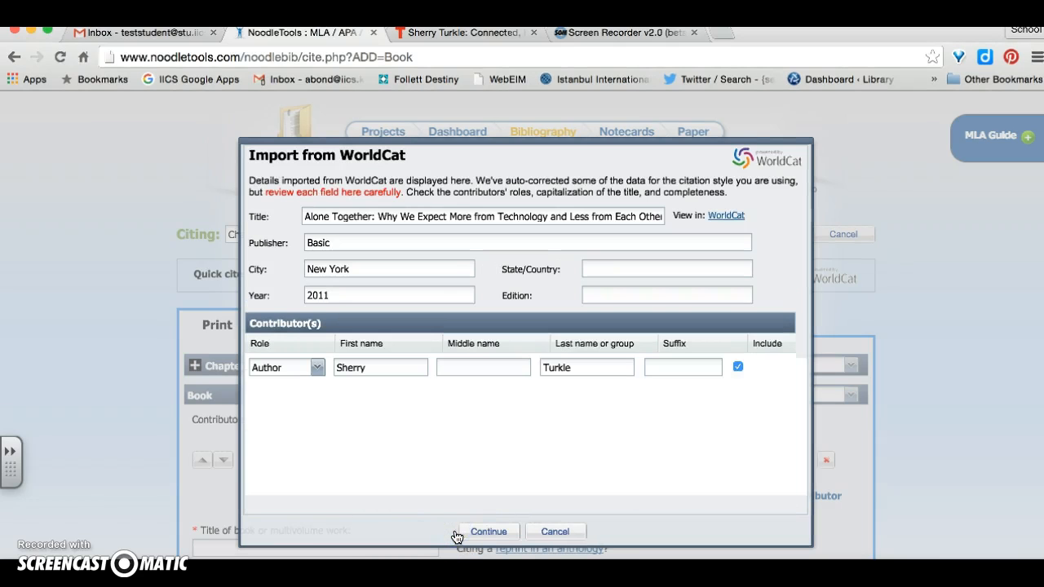
pyautogui.click(482, 532)
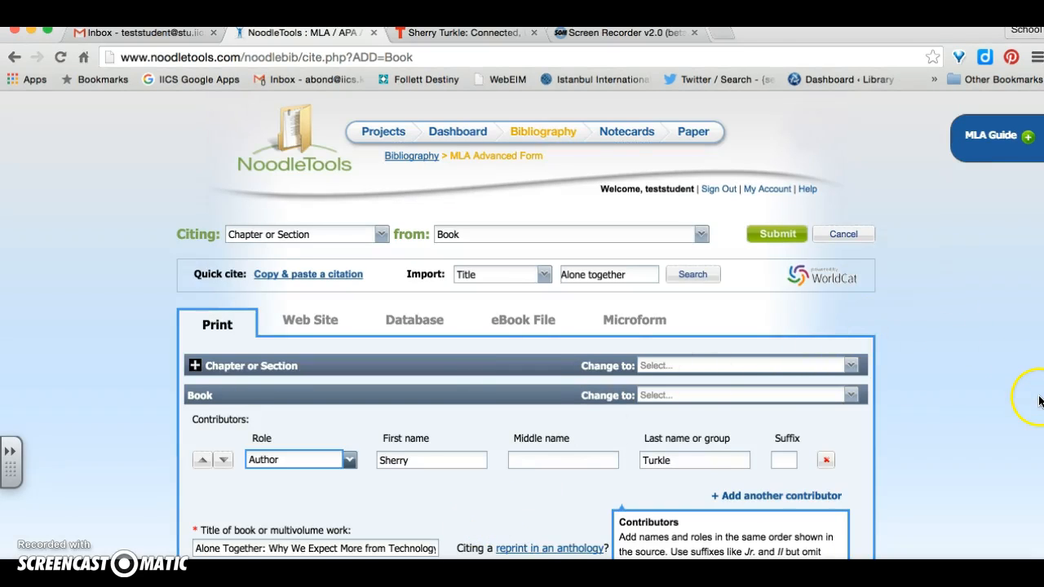
# Step: Review the imported book details through to the annotation section and submit the citation
pyautogui.scroll(-5, 965, 426)
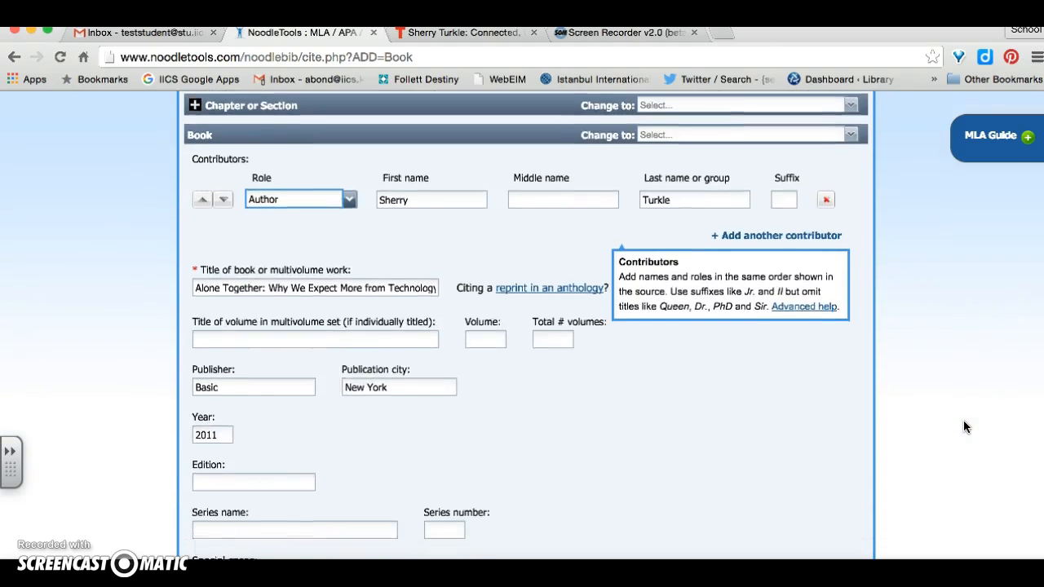
pyautogui.scroll(-5, 964, 427)
pyautogui.scroll(1, 965, 426)
pyautogui.scroll(-5, 963, 419)
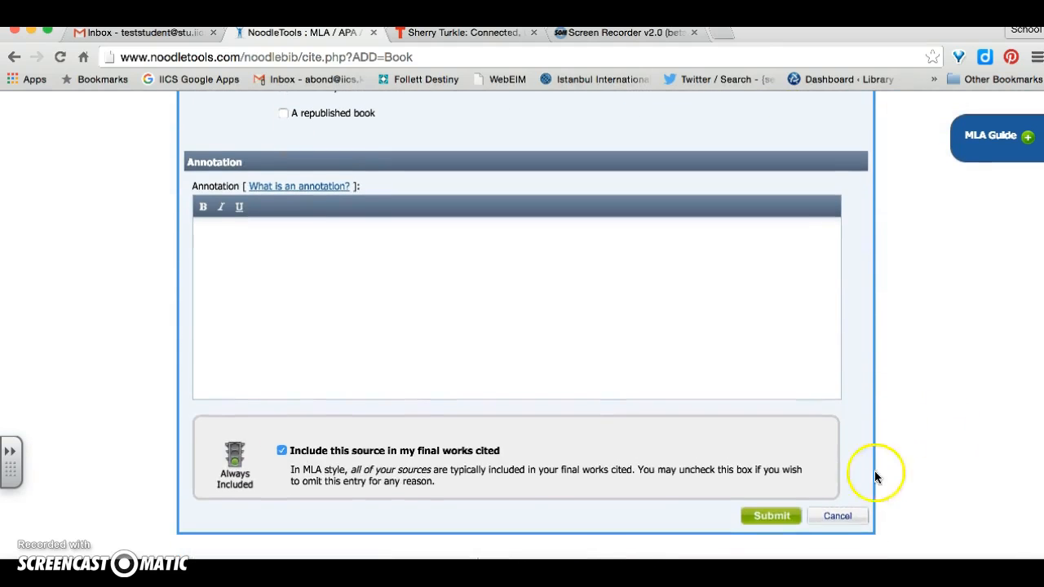
pyautogui.click(774, 520)
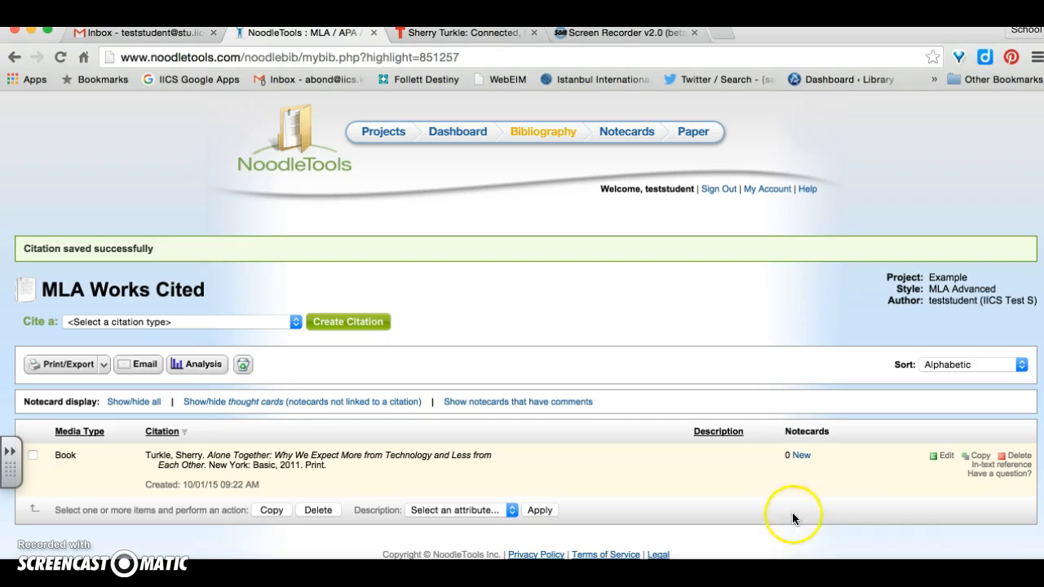
# Step: View the book's in-text reference example customized with page number 160, and return to the works cited list
pyautogui.click(995, 472)
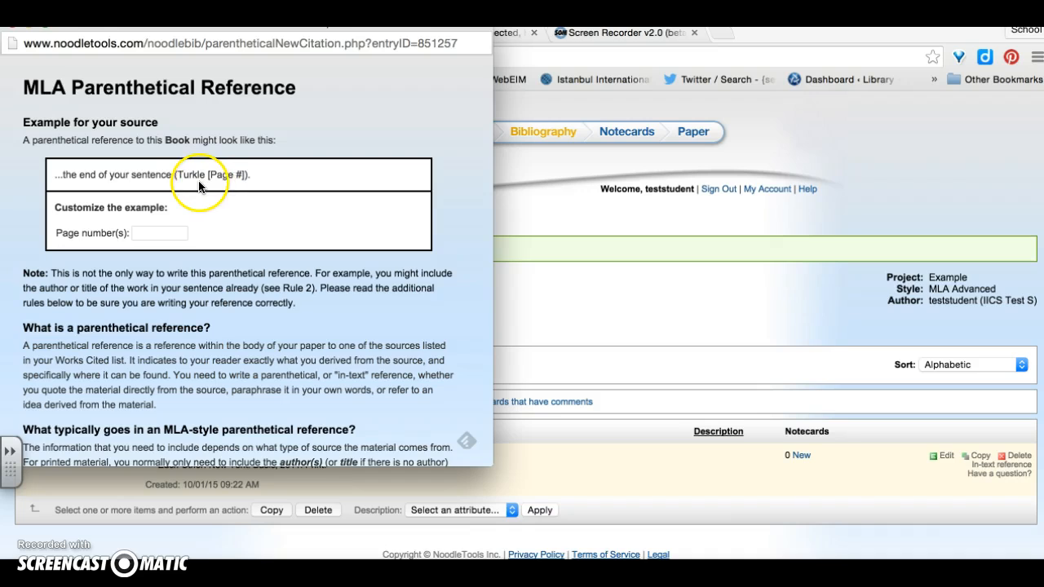
pyautogui.click(158, 232)
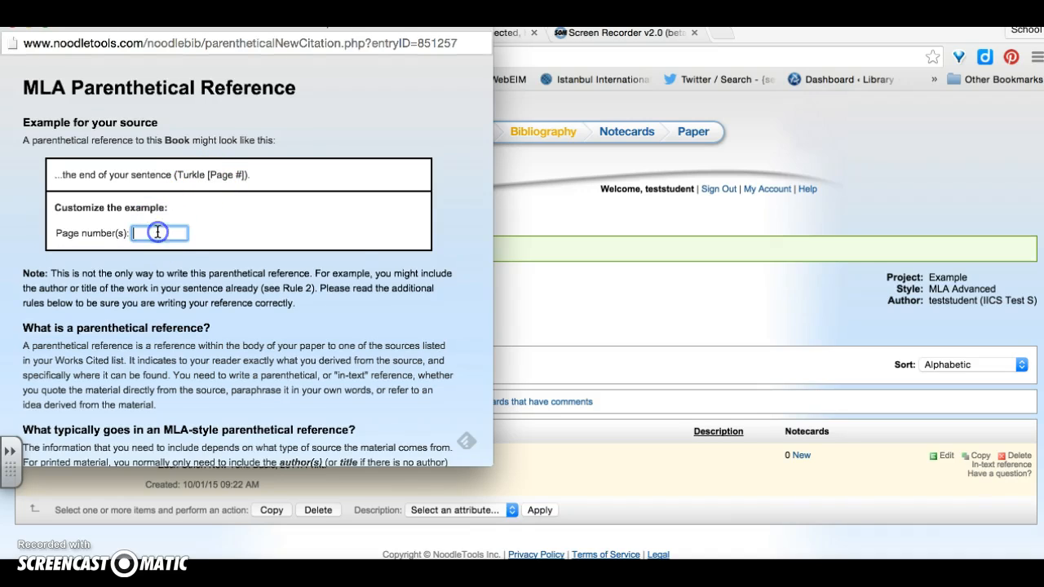
pyautogui.write('160')
pyautogui.click(541, 289)
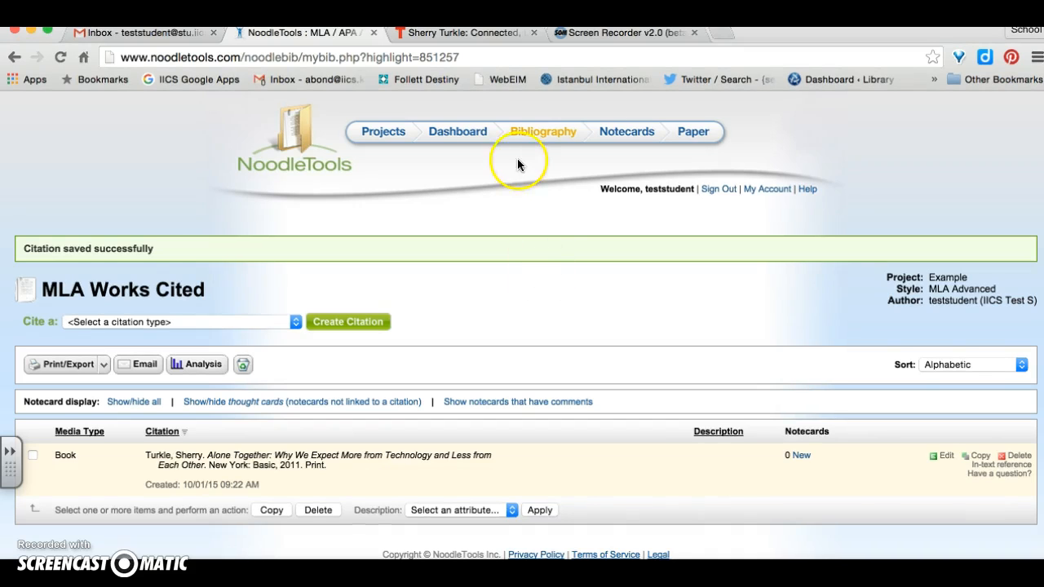
# Step: Check the TED talk source page and start a new citation of type Video Clip (Online) in the bibliography
pyautogui.click(508, 34)
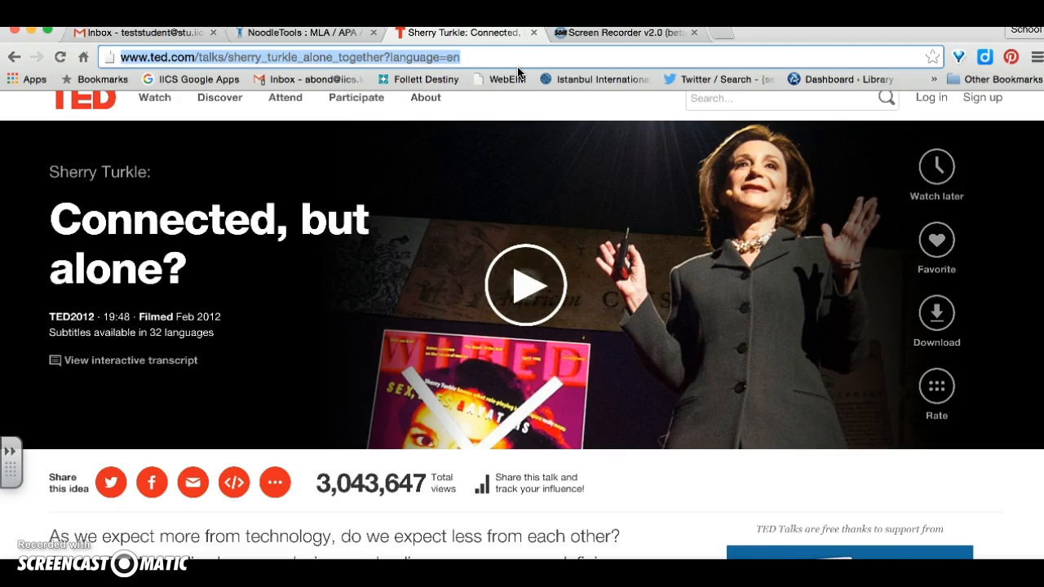
pyautogui.click(331, 34)
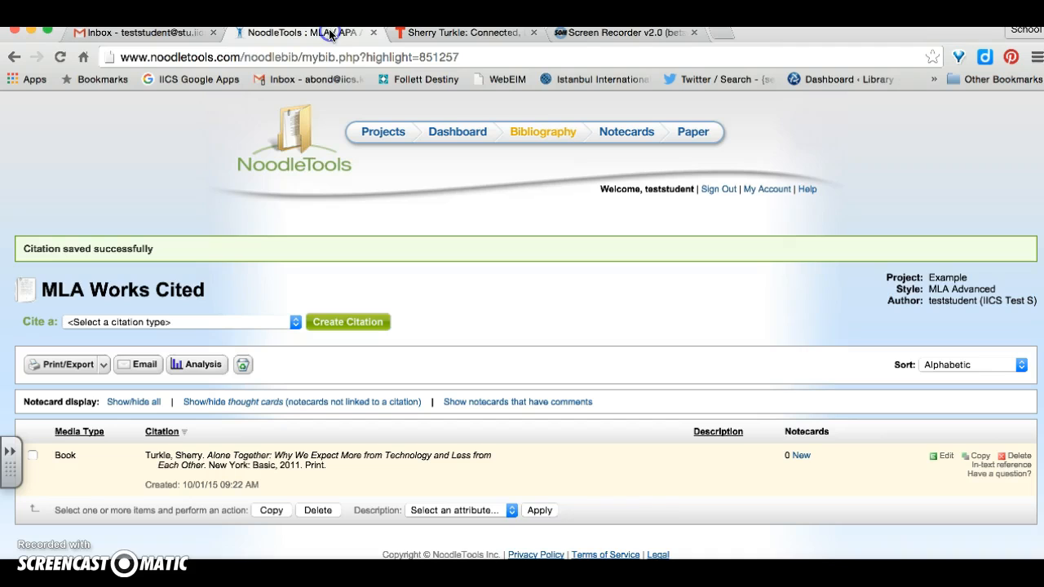
pyautogui.click(293, 322)
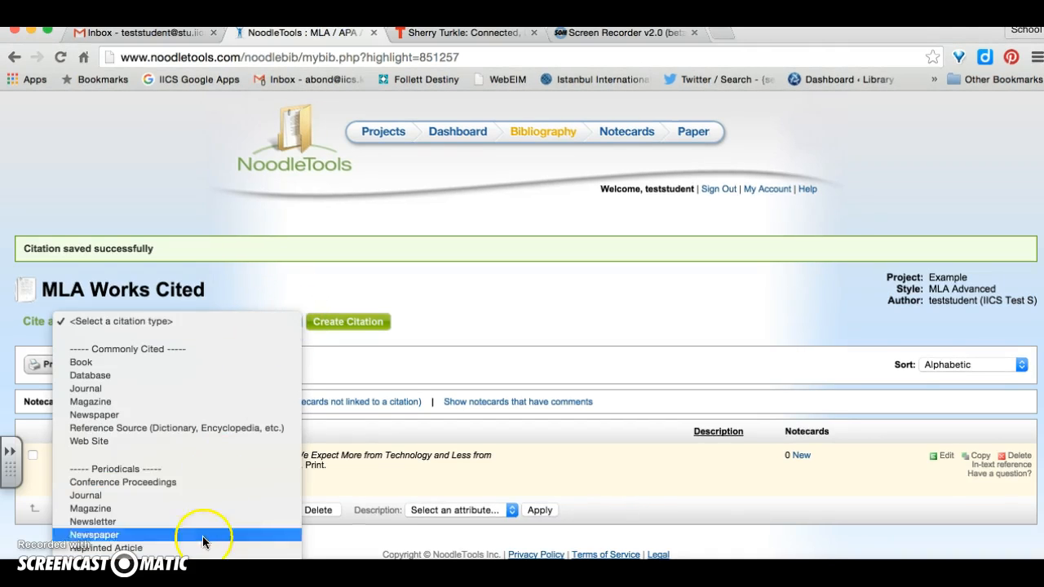
pyautogui.moveTo(202, 557)
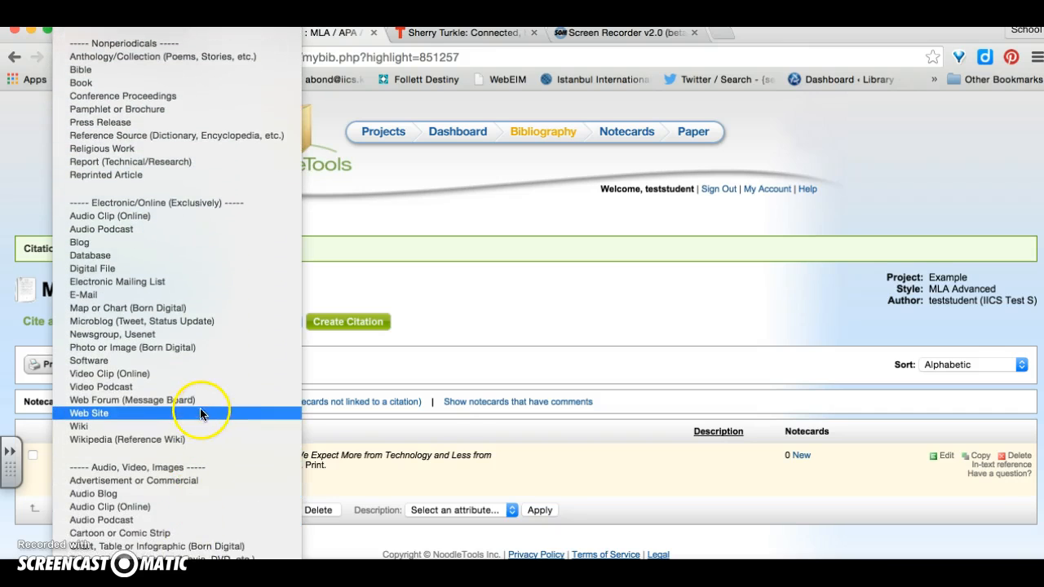
pyautogui.click(168, 375)
pyautogui.click(333, 331)
pyautogui.click(344, 326)
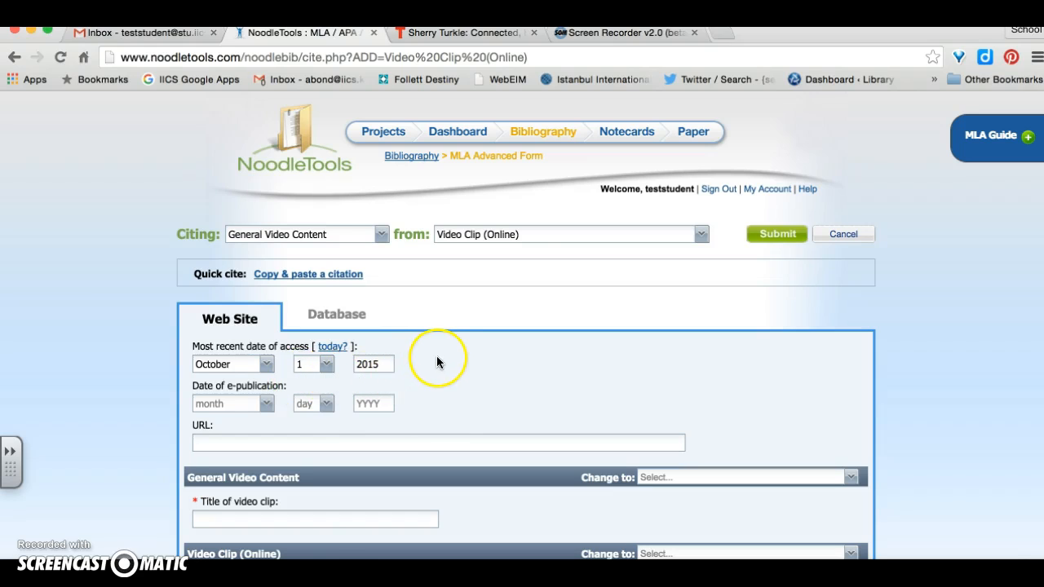
# Step: Check the filming date on the TED talk page and set the citation's date of e-publication to February 2012
pyautogui.click(486, 36)
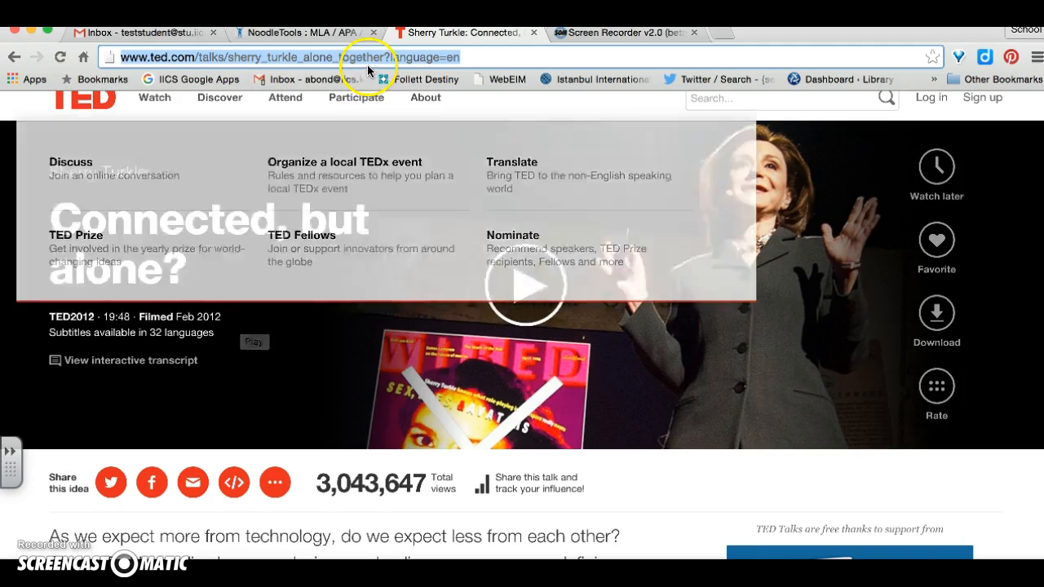
pyautogui.click(340, 33)
pyautogui.click(267, 404)
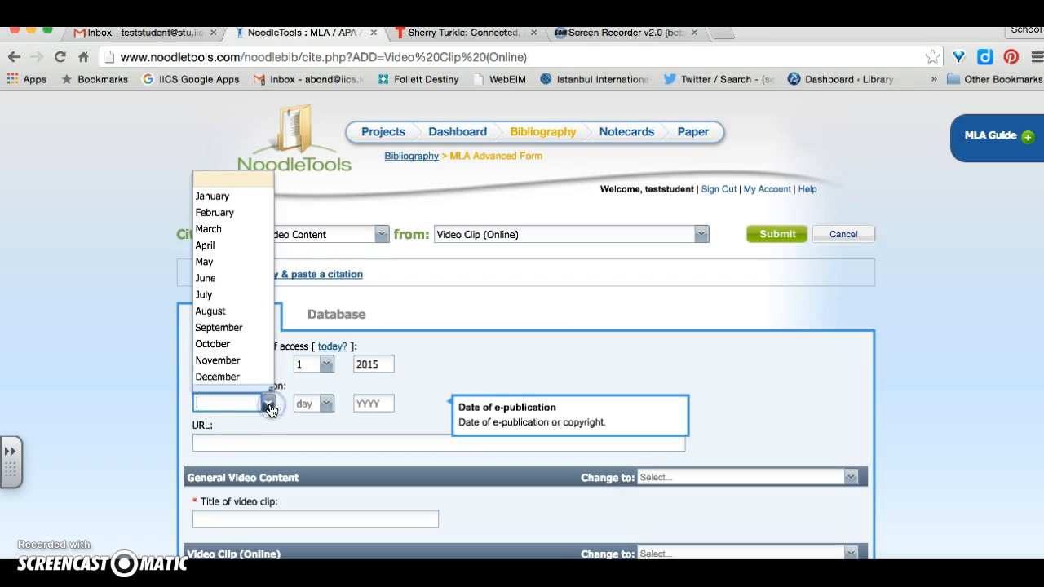
pyautogui.click(210, 212)
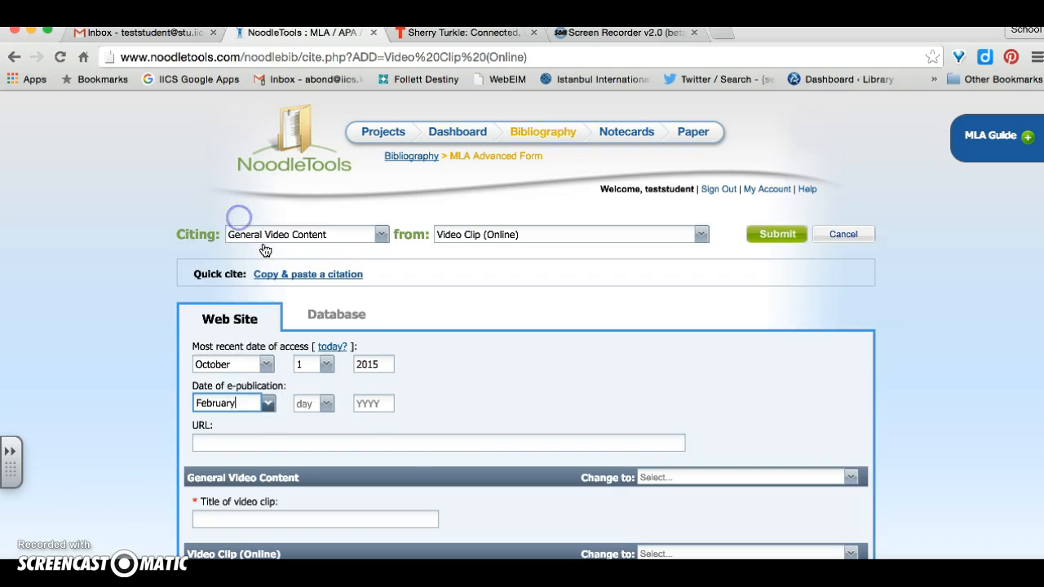
pyautogui.click(383, 408)
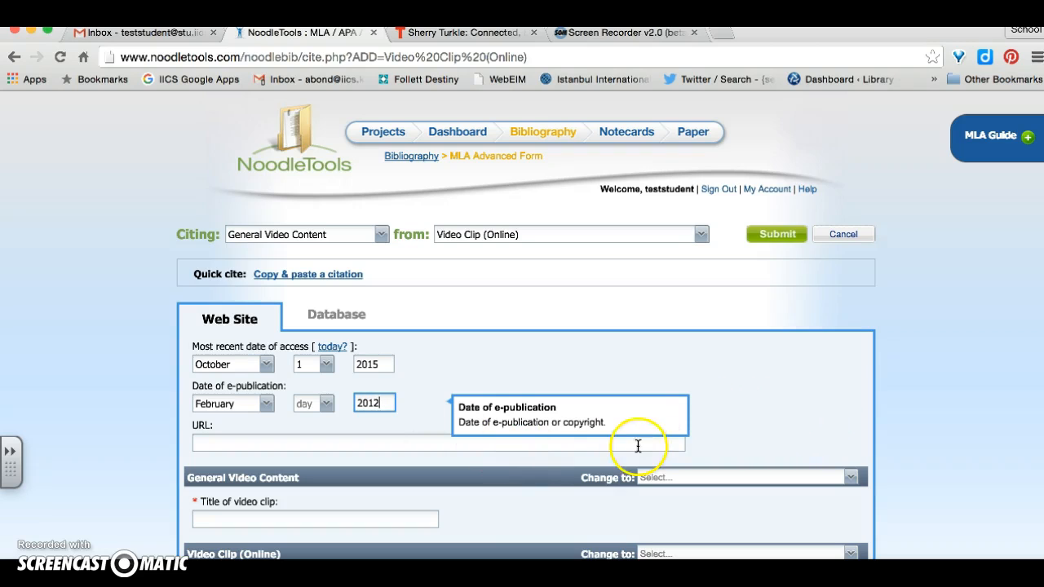
# Step: Copy the TED talk's web address and paste it into the citation's URL field
pyautogui.click(465, 31)
pyautogui.press('super+c')
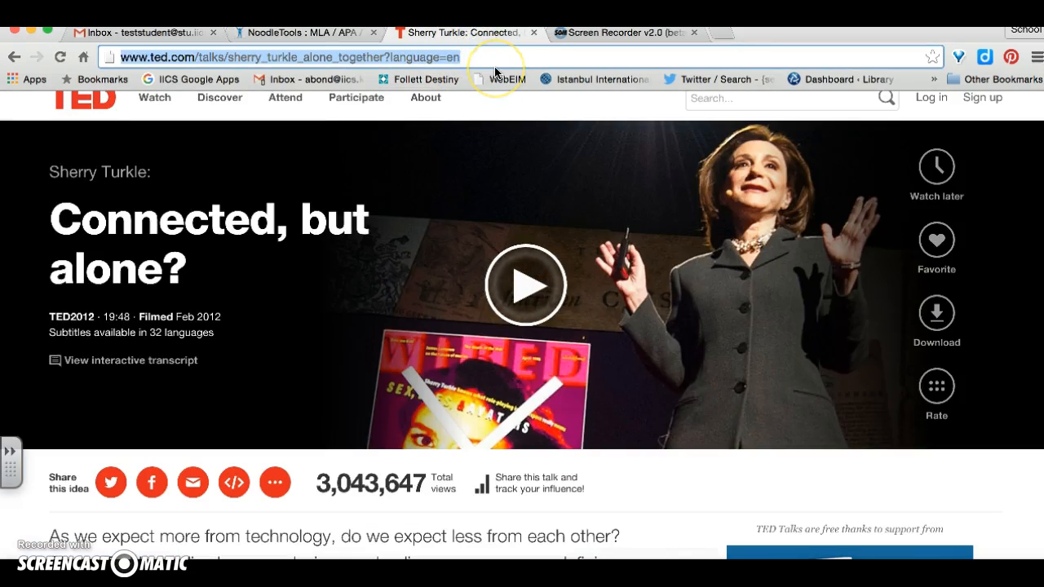
pyautogui.click(334, 34)
pyautogui.click(246, 441)
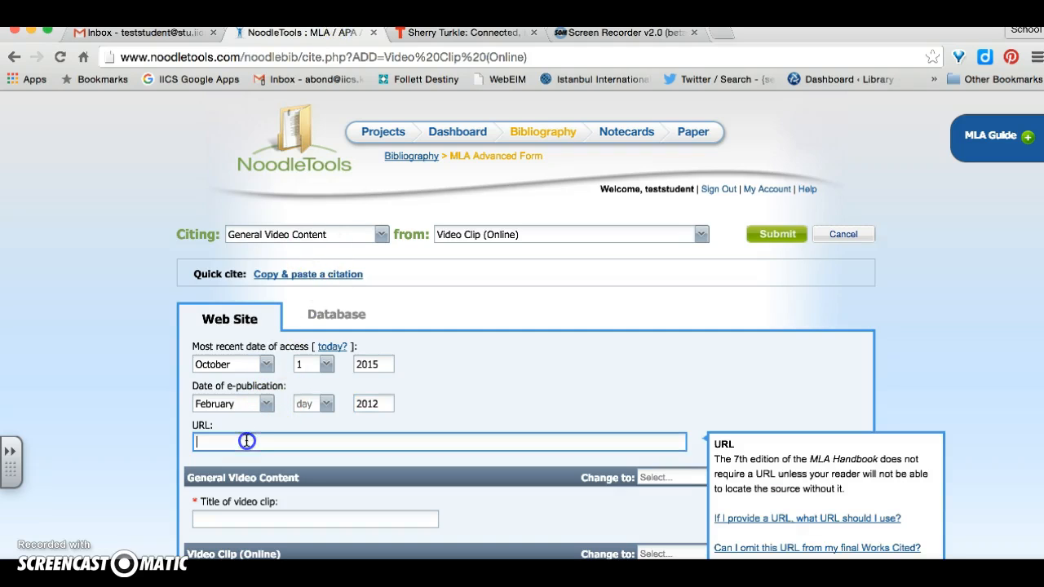
pyautogui.press('super+v')
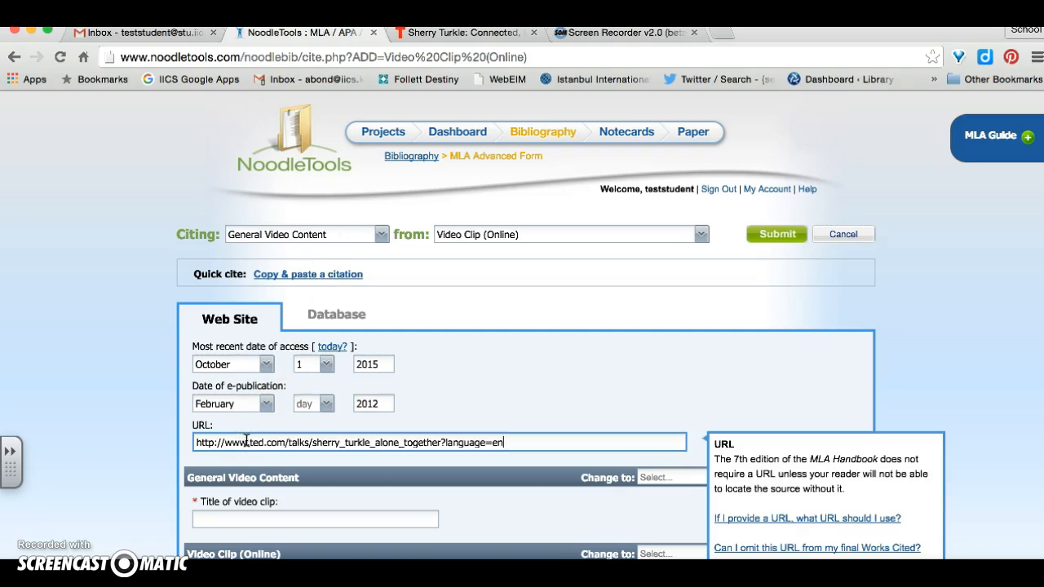
# Step: Check the talk's title on the TED page and enter "Connected, but alone?" as the title of the video clip
pyautogui.scroll(-1, 613, 411)
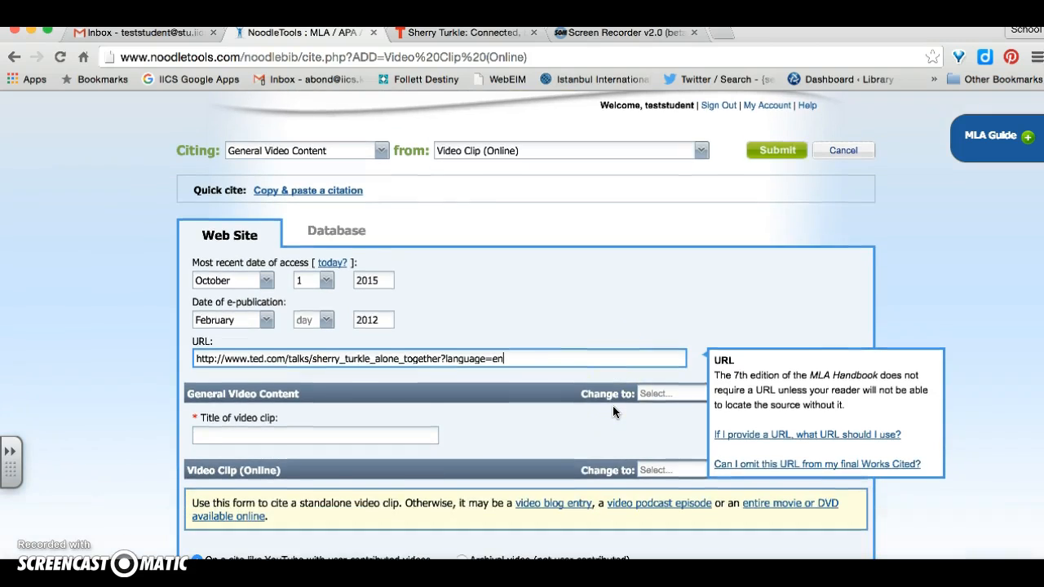
pyautogui.scroll(-2, 613, 405)
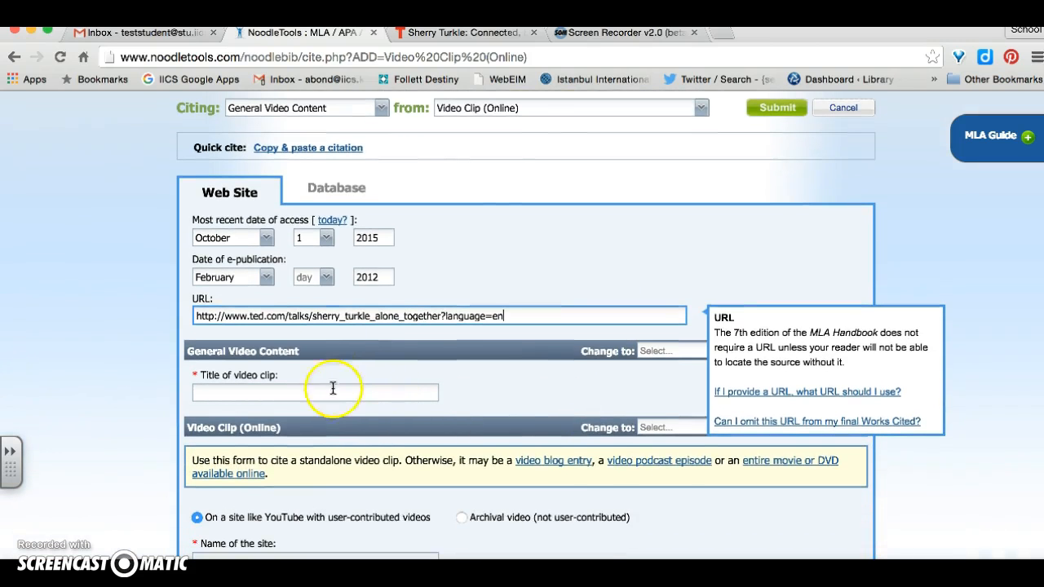
pyautogui.click(482, 35)
pyautogui.click(287, 36)
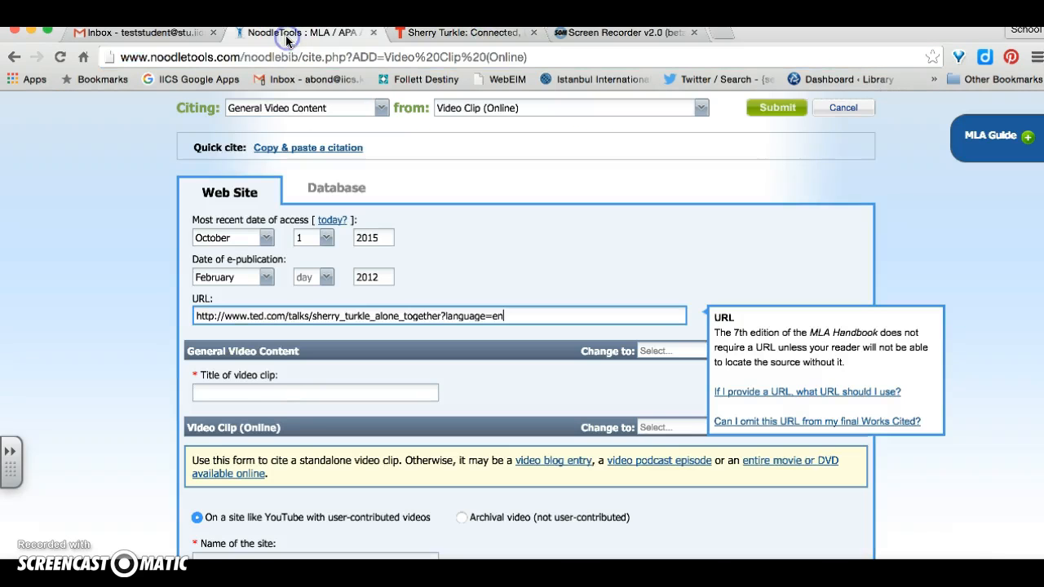
pyautogui.click(260, 387)
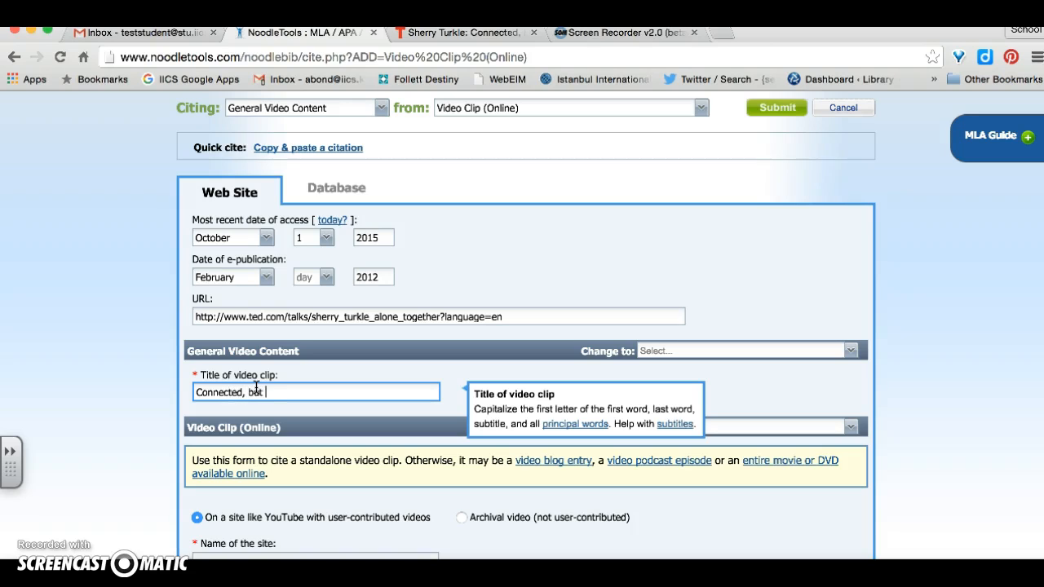
pyautogui.write('Connected, but alone?')
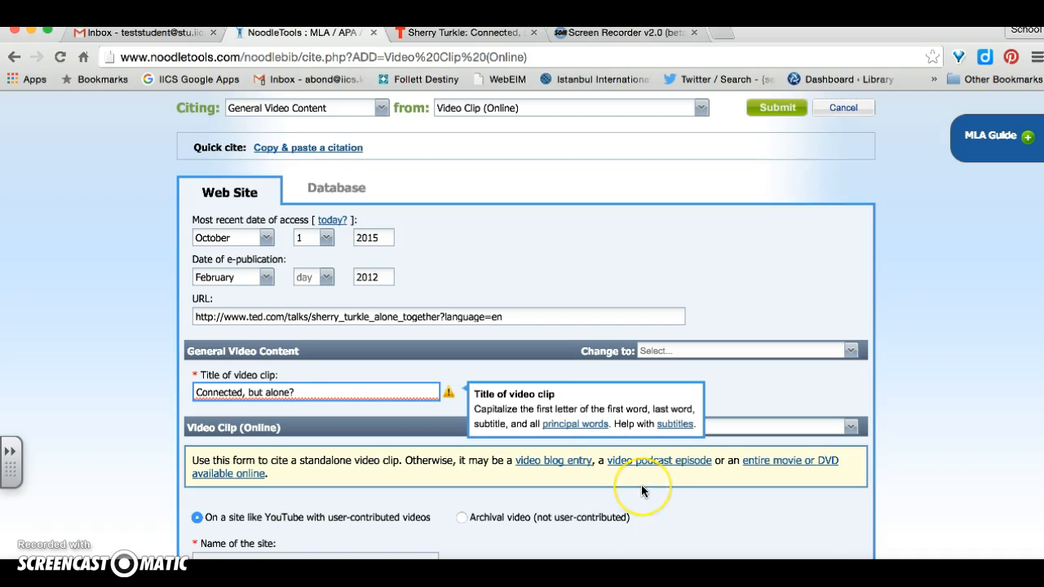
# Step: Enter TED as the name of the site in the video clip citation
pyautogui.scroll(-5, 641, 487)
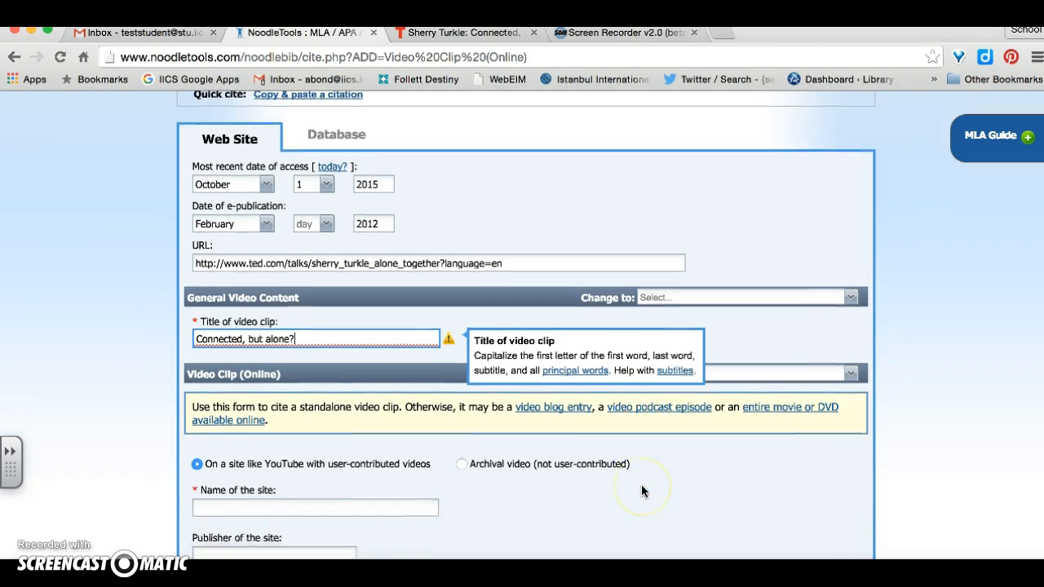
pyautogui.click(379, 321)
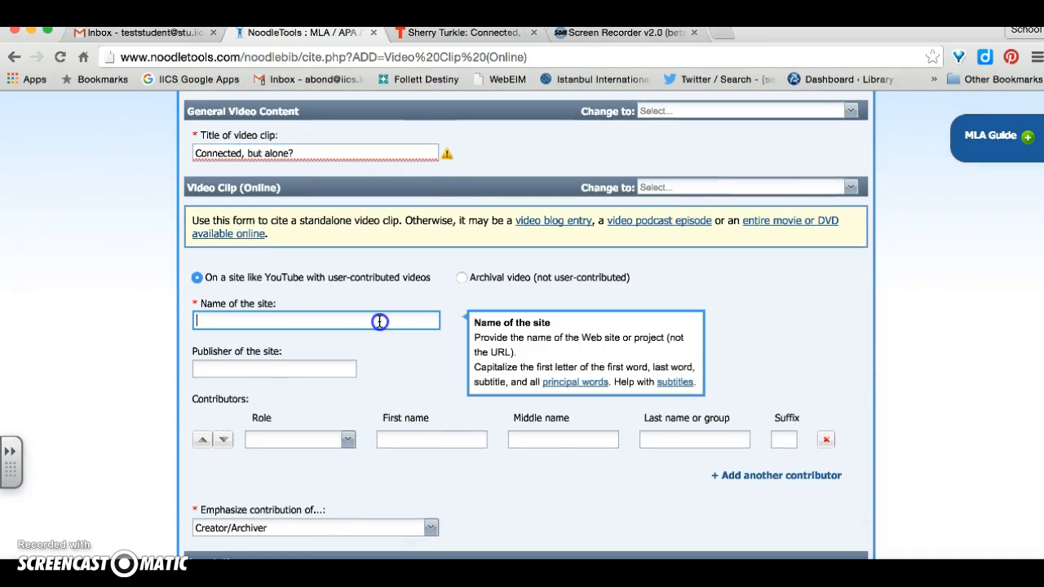
pyautogui.write('TED')
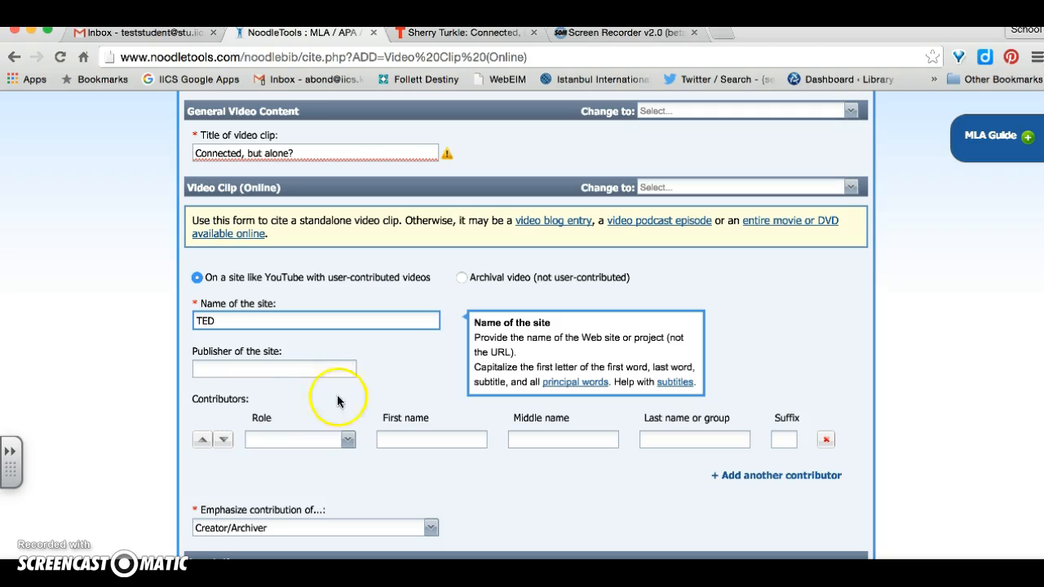
# Step: Add Sherry Turkle as a contributor with the role Creator/Archiver and submit the video clip citation
pyautogui.click(348, 440)
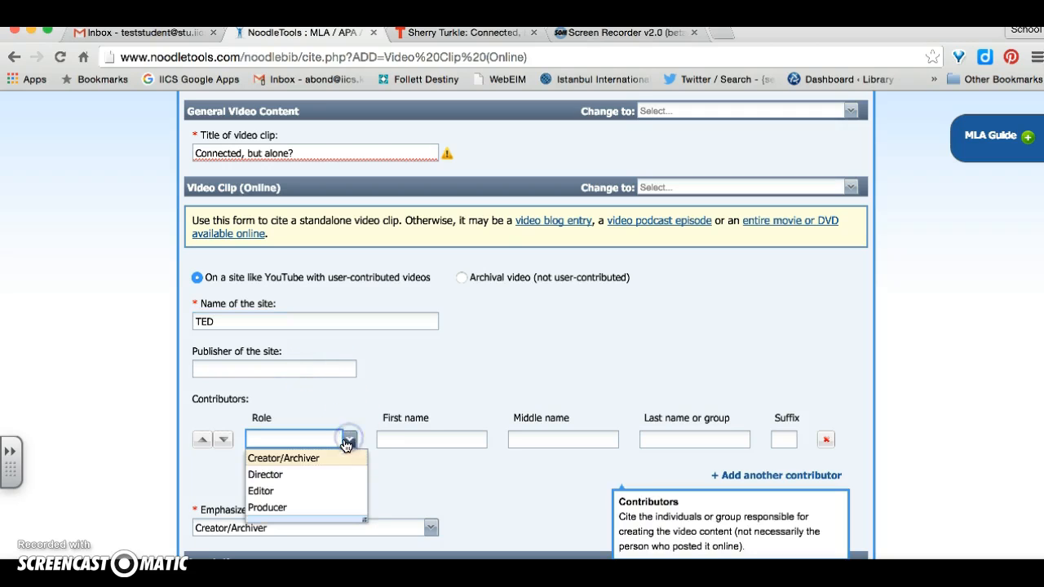
pyautogui.click(326, 459)
pyautogui.click(407, 436)
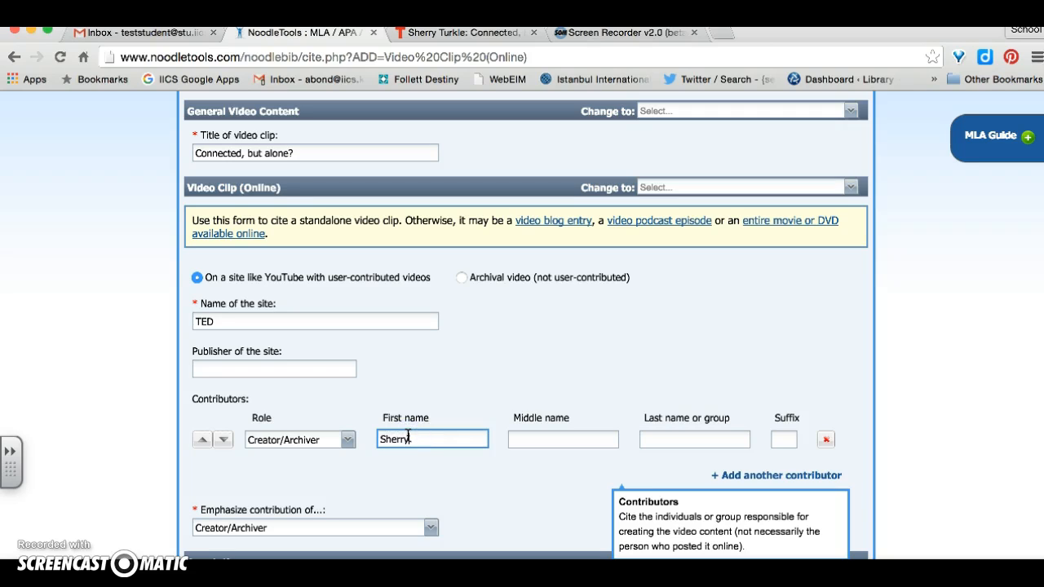
pyautogui.click(666, 439)
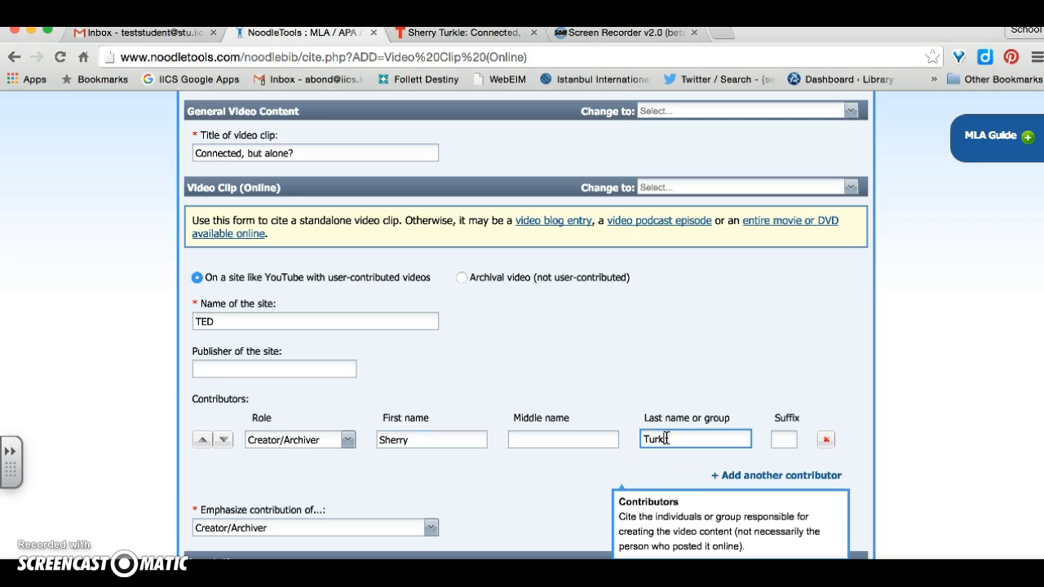
pyautogui.scroll(-5, 604, 487)
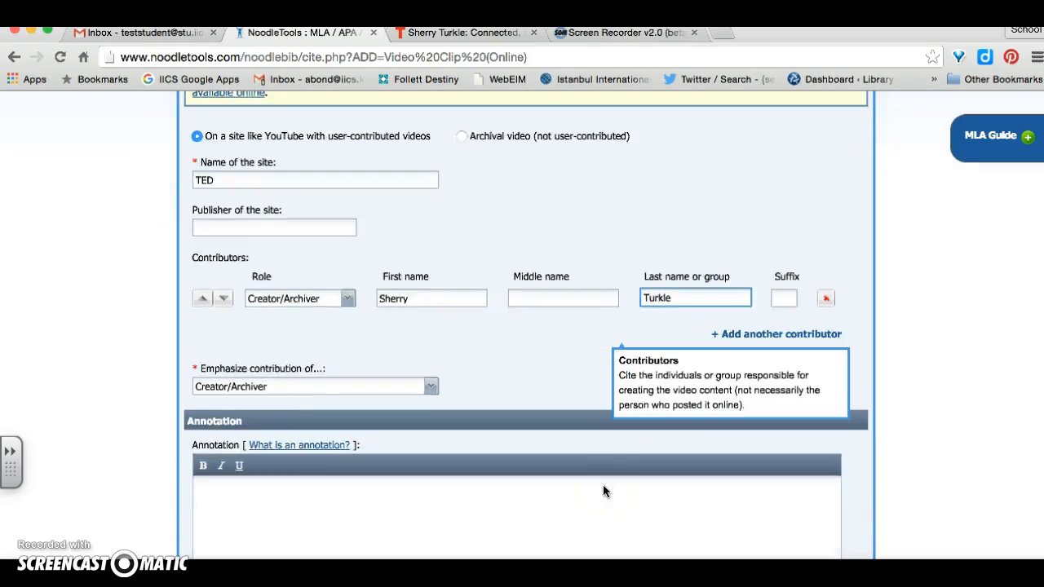
pyautogui.scroll(-1, 603, 489)
pyautogui.click(774, 522)
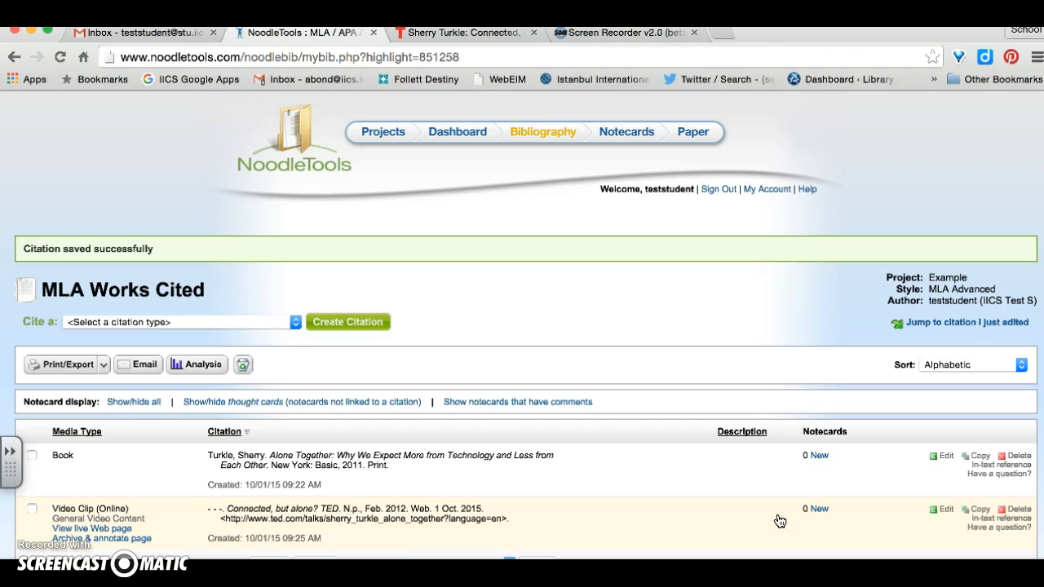
# Step: Export the works cited list to Word, view the exported document, and quit Word
pyautogui.scroll(-1, 779, 520)
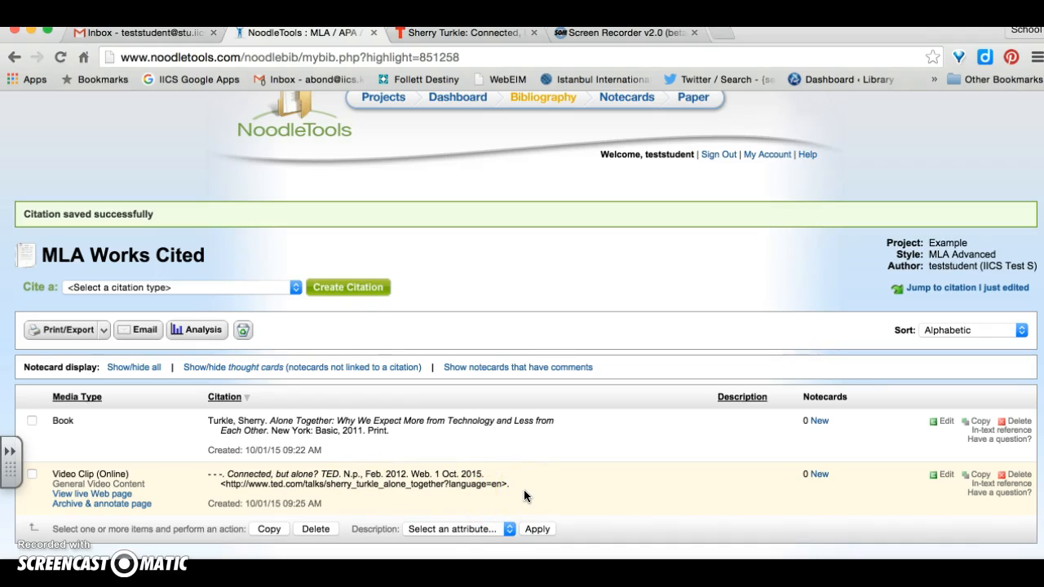
pyautogui.click(103, 330)
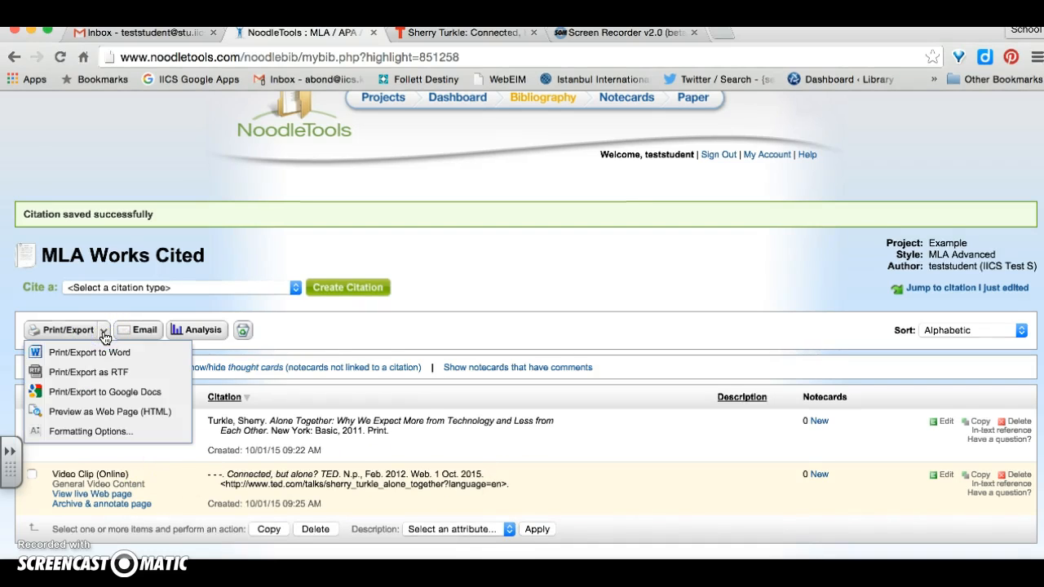
pyautogui.click(92, 353)
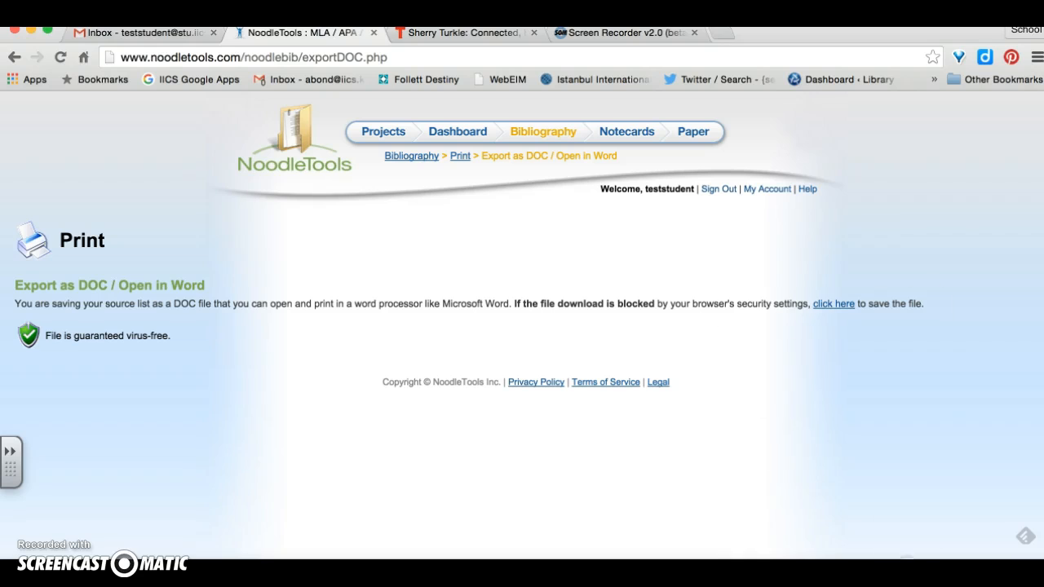
pyautogui.click(907, 558)
pyautogui.click(905, 558)
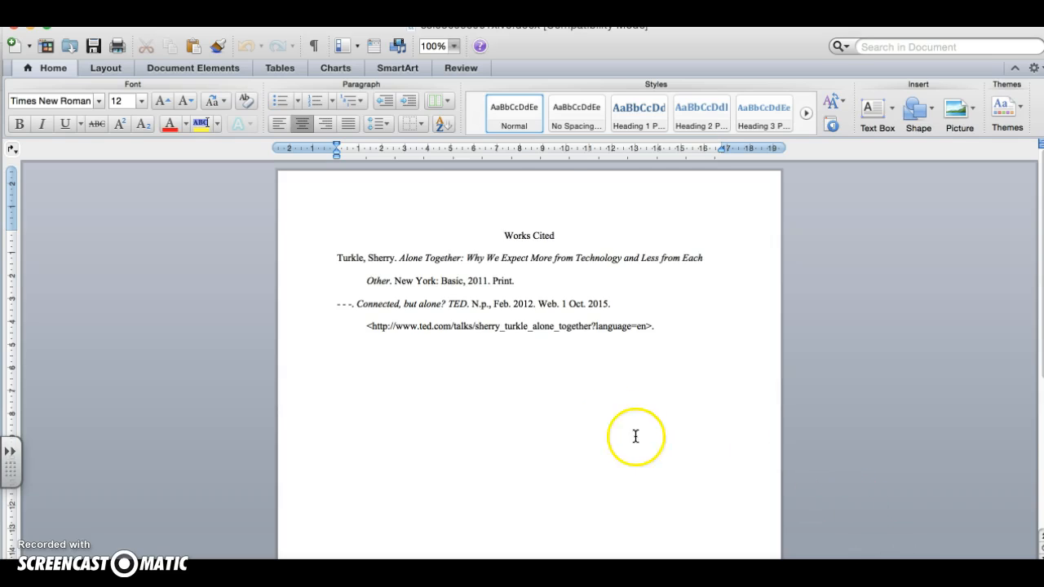
pyautogui.click(56, 10)
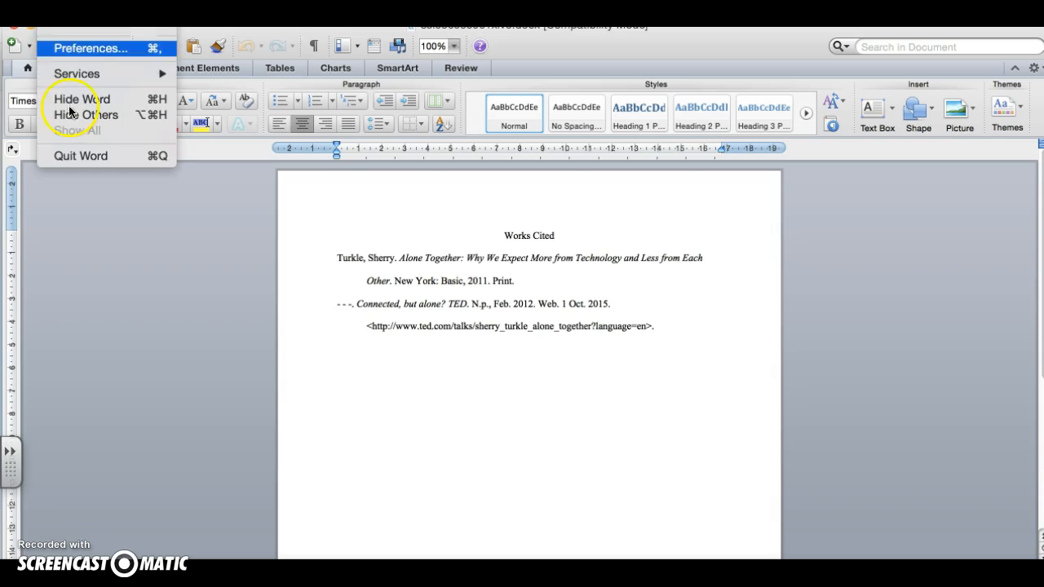
pyautogui.click(83, 159)
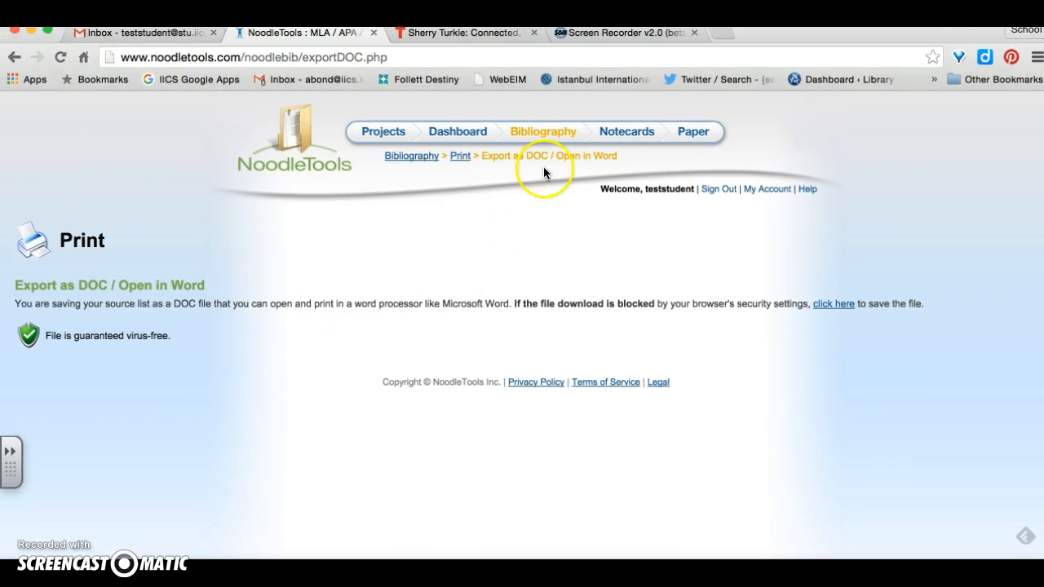
# Step: Return to the bibliography and view the in-text reference example for the online video clip
pyautogui.click(548, 132)
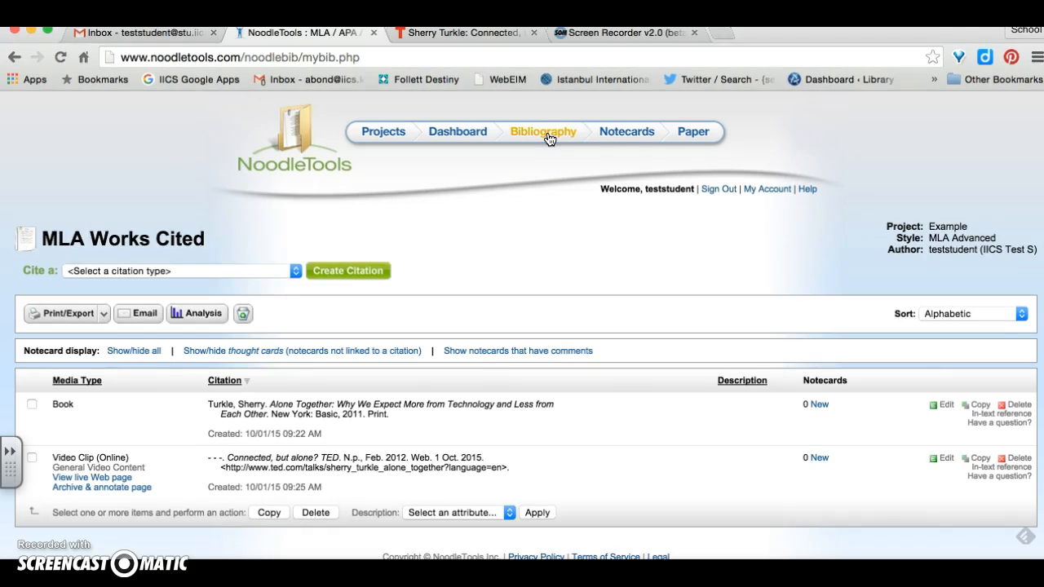
pyautogui.click(549, 139)
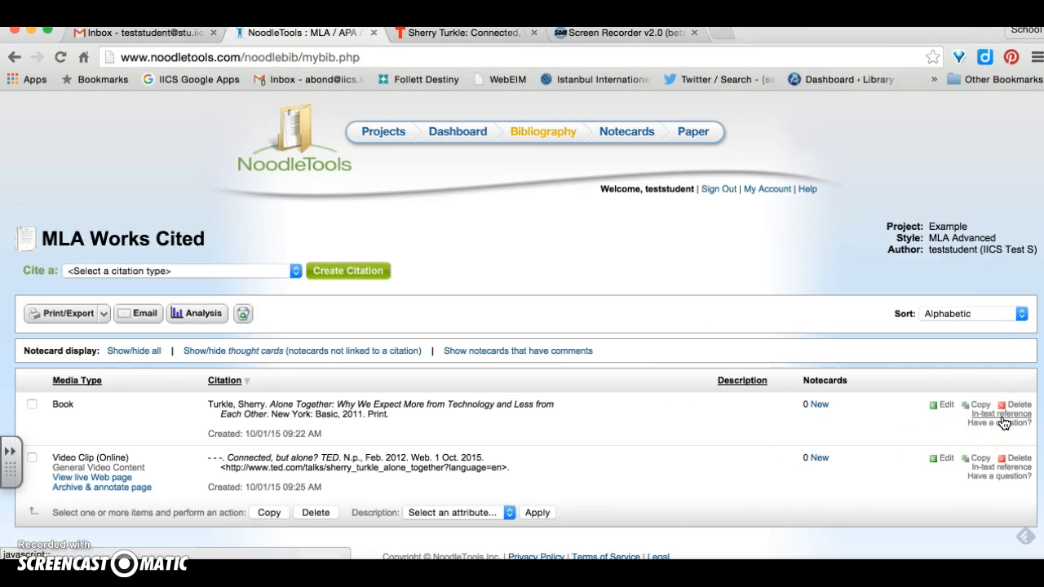
pyautogui.click(1000, 468)
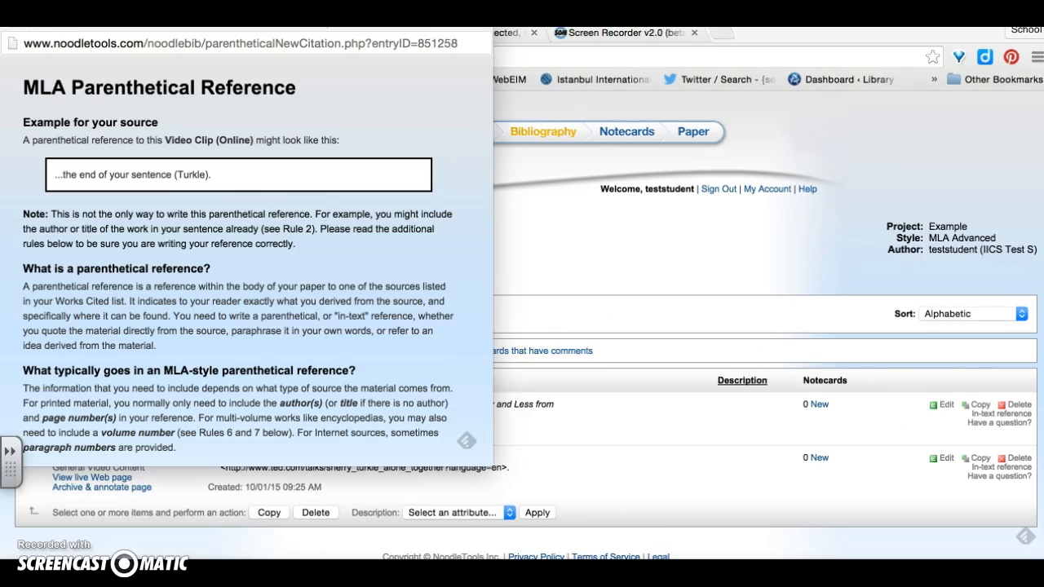
pyautogui.click(548, 235)
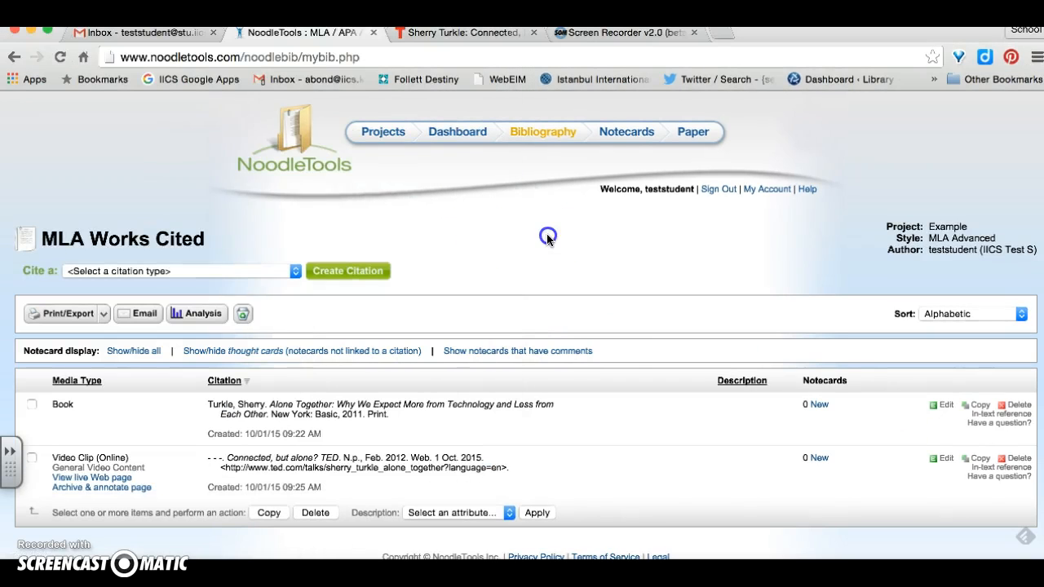